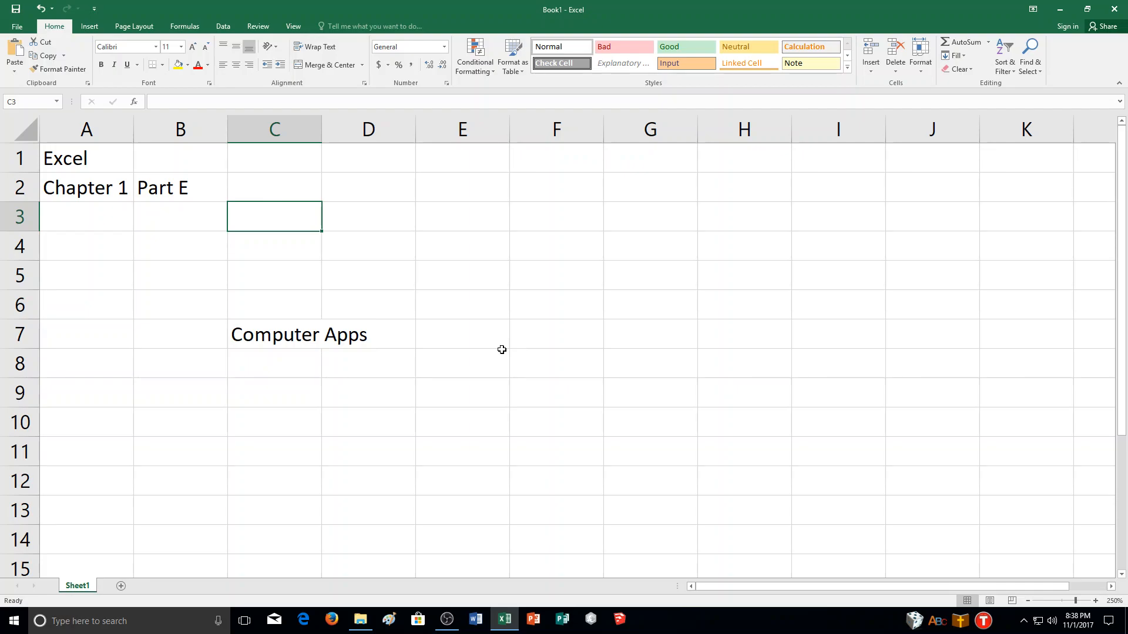
Add three new blank worksheets after Sheet1
click(121, 586)
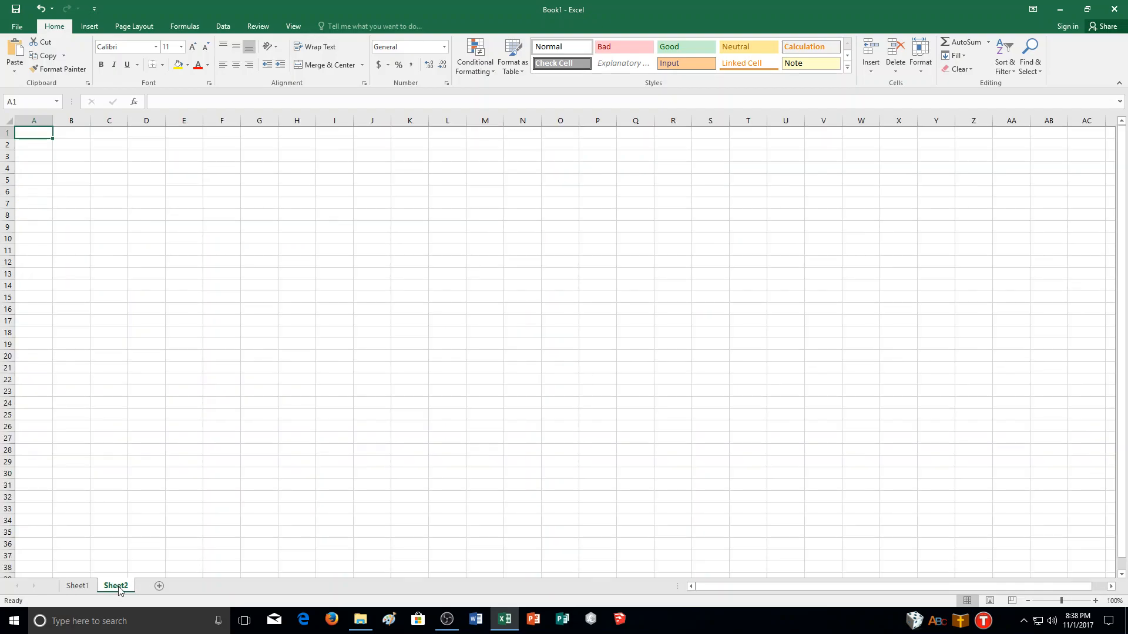
click(159, 587)
click(197, 586)
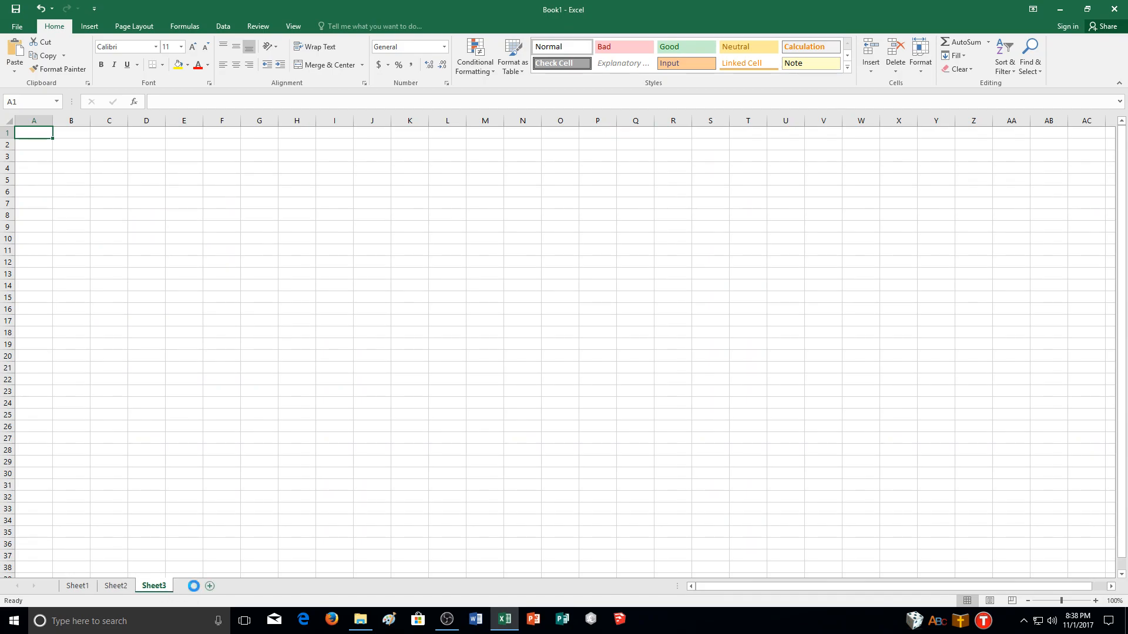
click(93, 589)
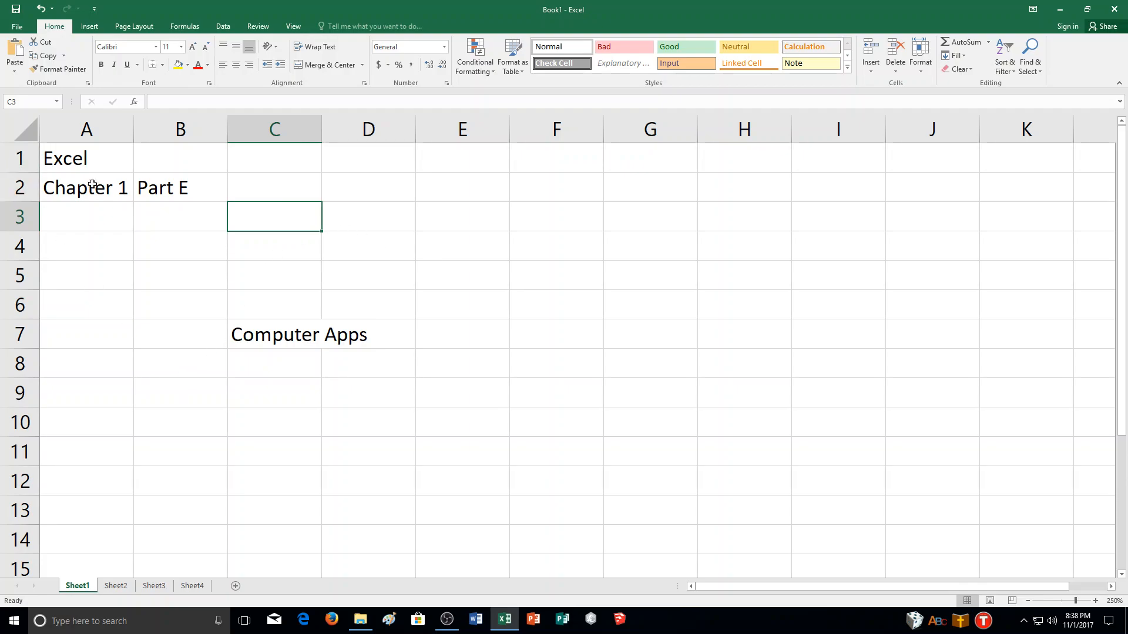
click(120, 586)
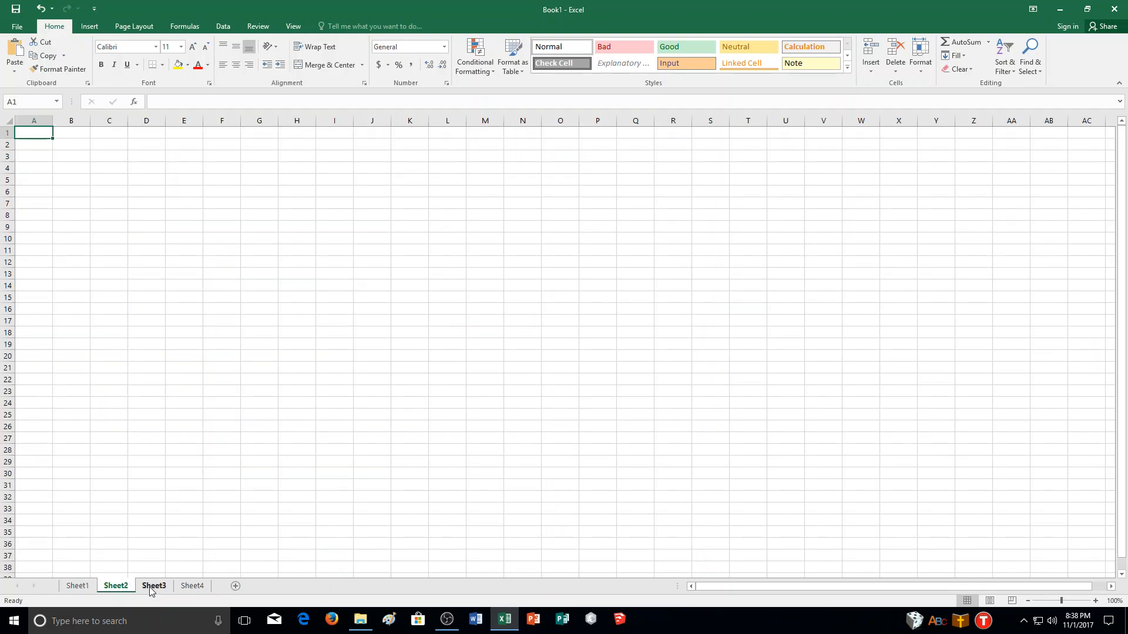
click(82, 589)
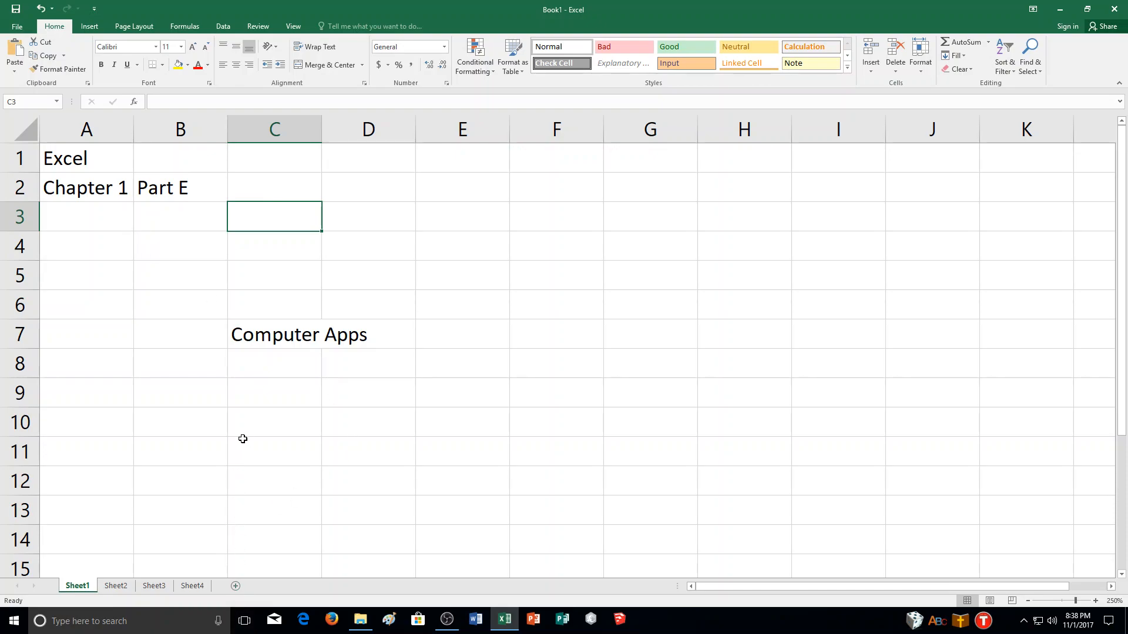
click(867, 73)
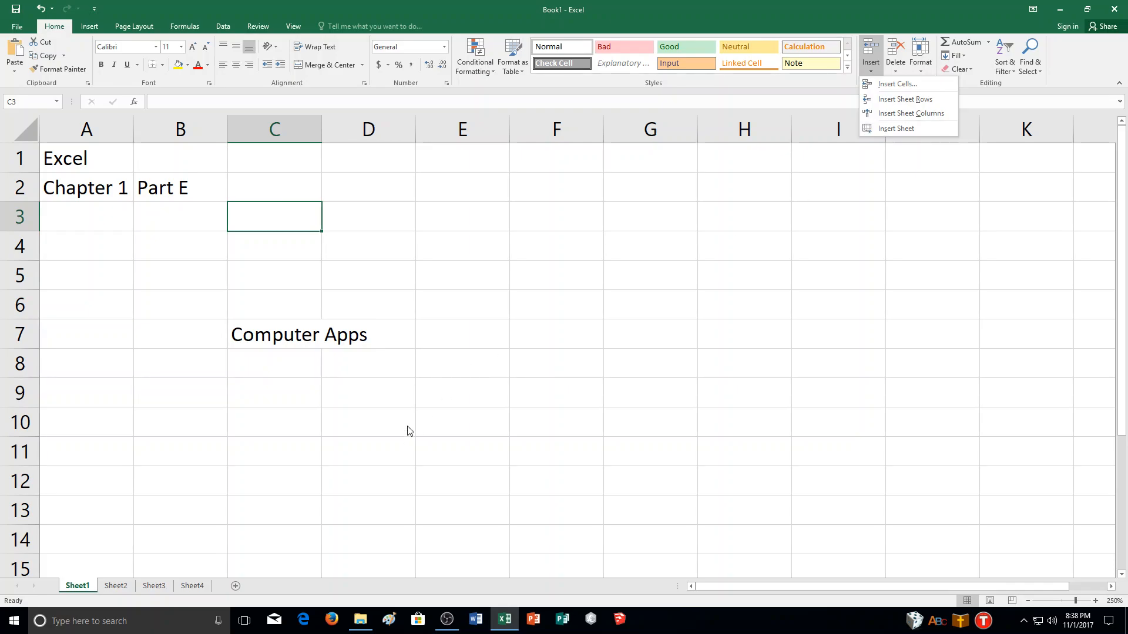
click(93, 591)
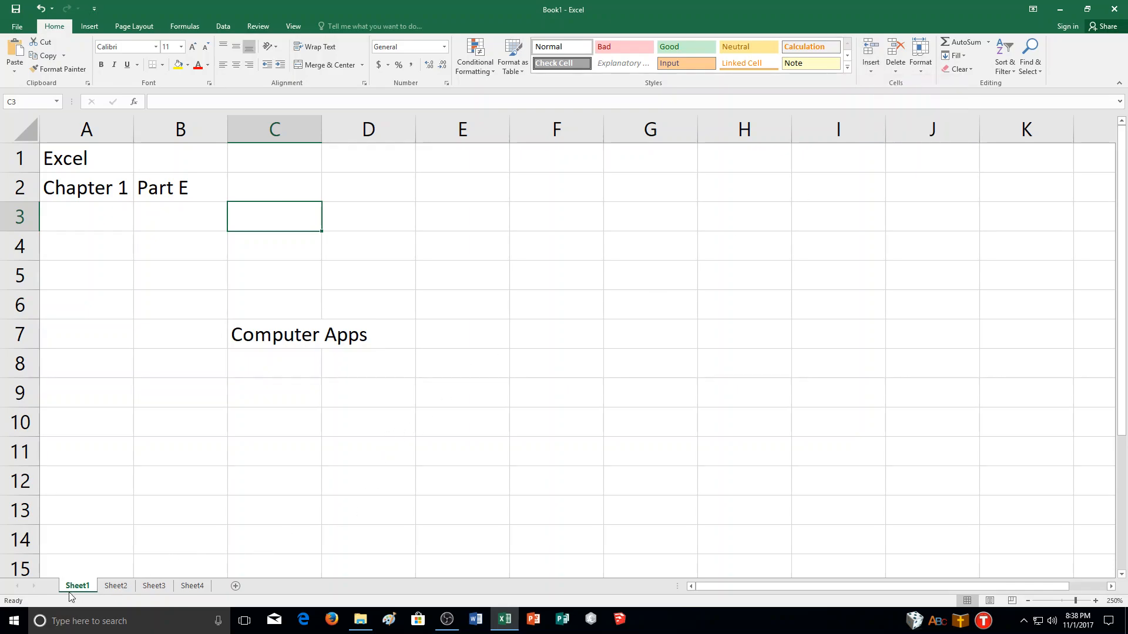
right_click(121, 585)
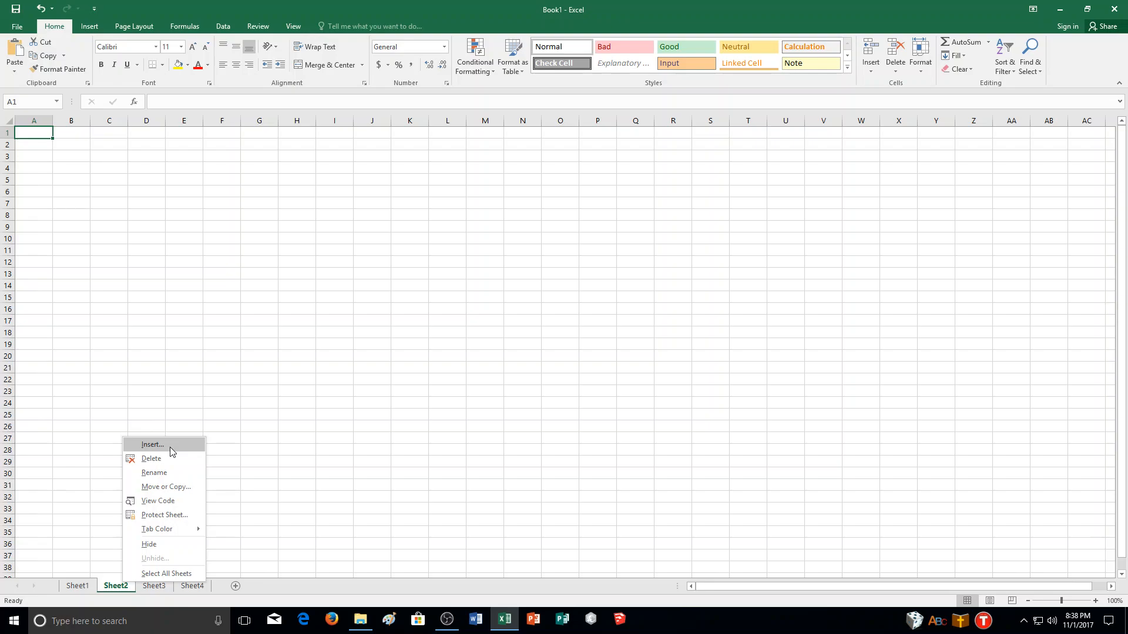
Insert a new worksheet before Sheet1 and delete it again
click(77, 587)
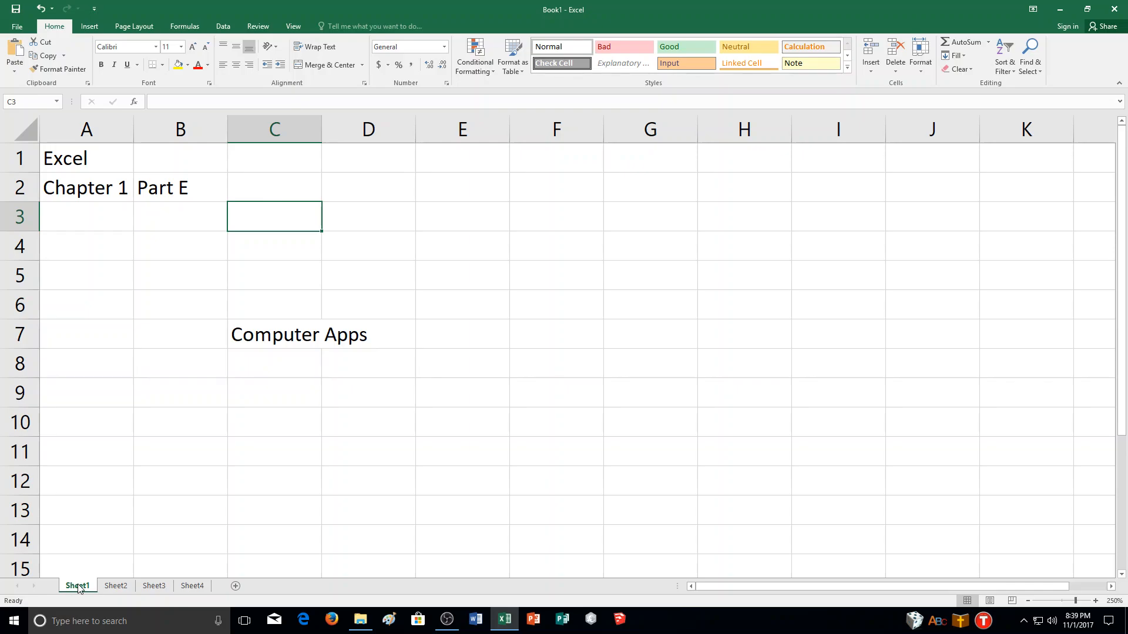
key(shift+F11)
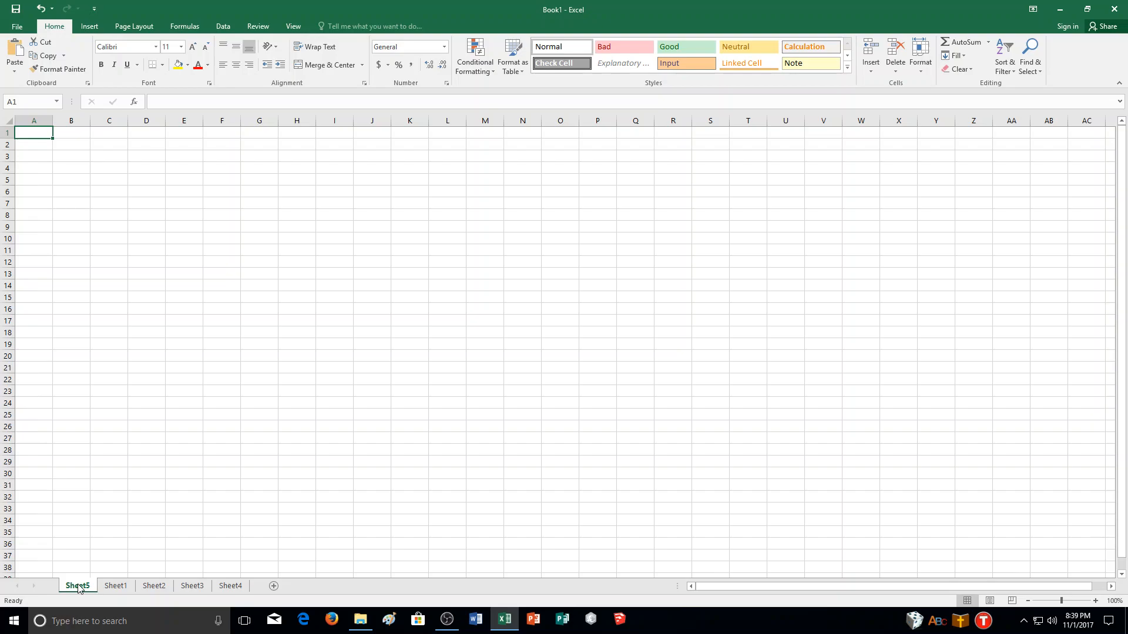
right_click(79, 587)
click(79, 586)
click(906, 71)
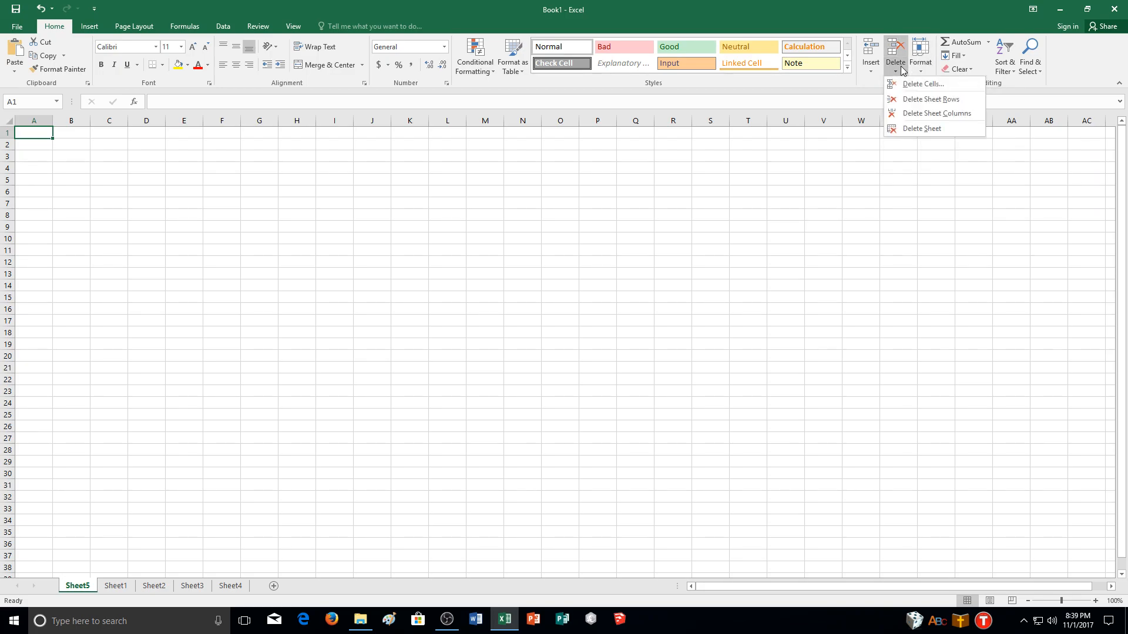
click(919, 130)
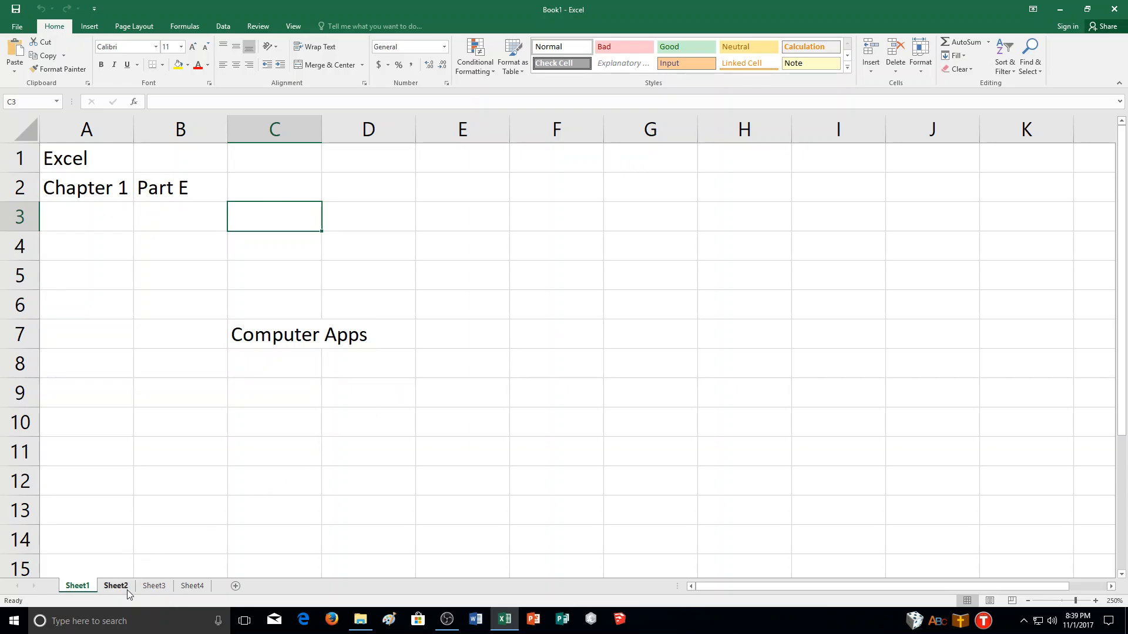
Select Sheet1 and Sheet2 together and place copies of both between Sheet3 and Sheet4
right_click(151, 587)
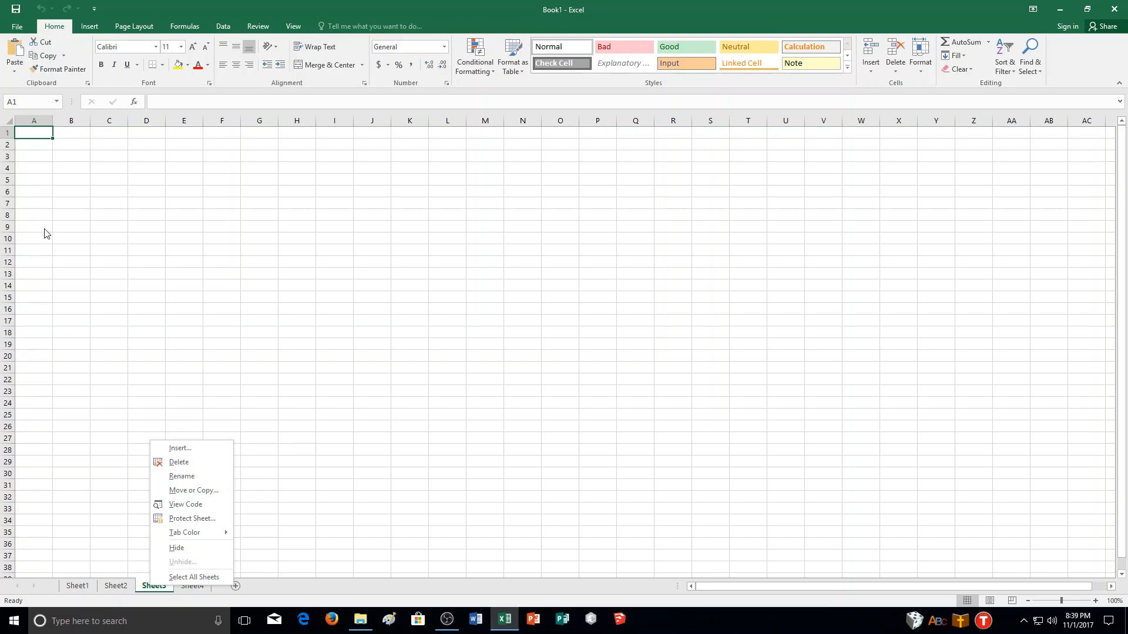
click(86, 587)
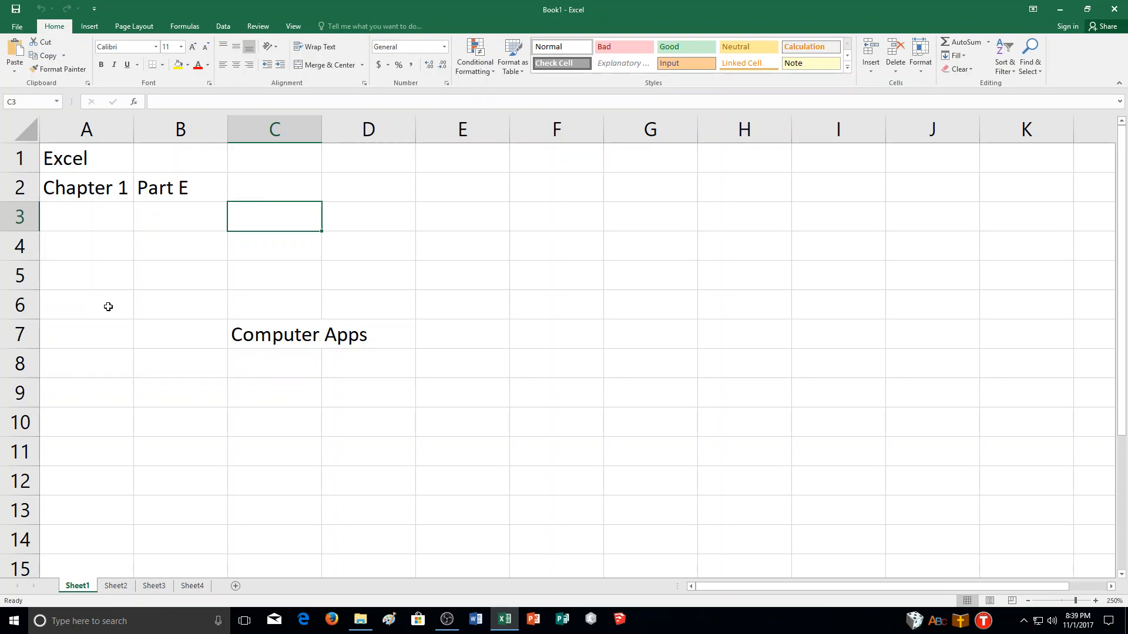
ctrl+click(128, 588)
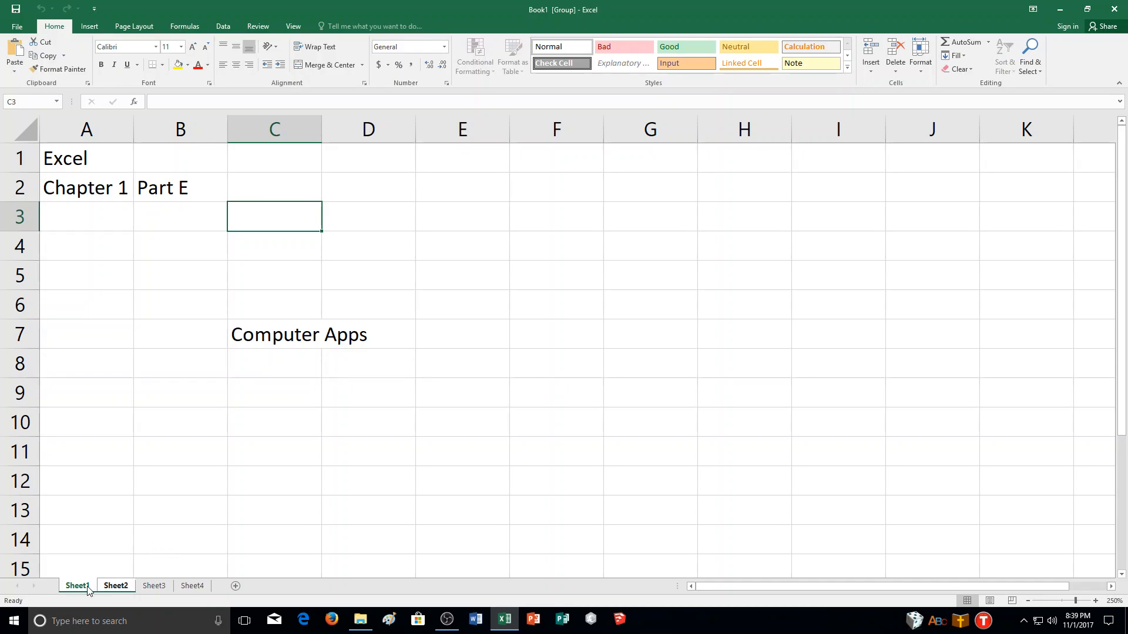
click(117, 587)
drag(152, 586, 175, 582)
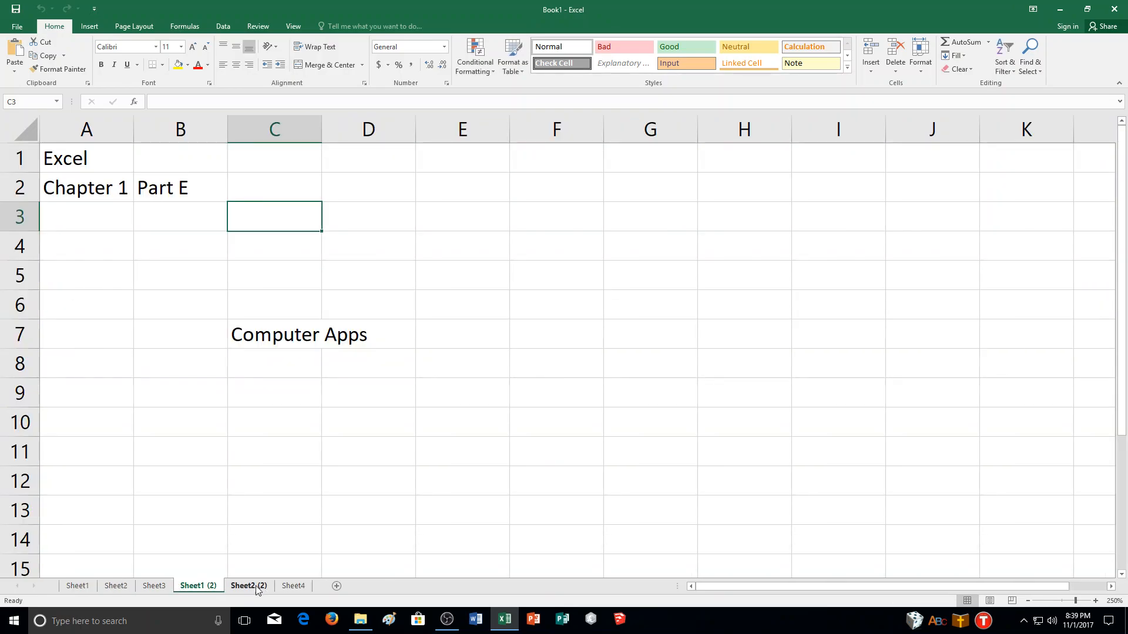
Delete the copied worksheets Sheet1 (2) and Sheet2 (2)
right_click(213, 585)
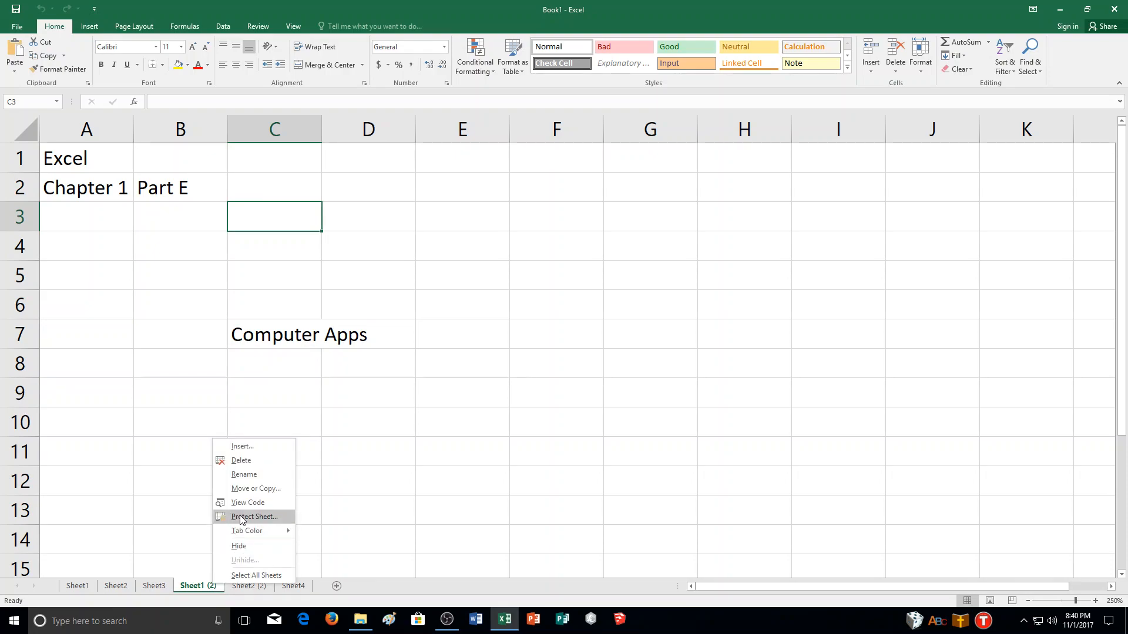
click(242, 461)
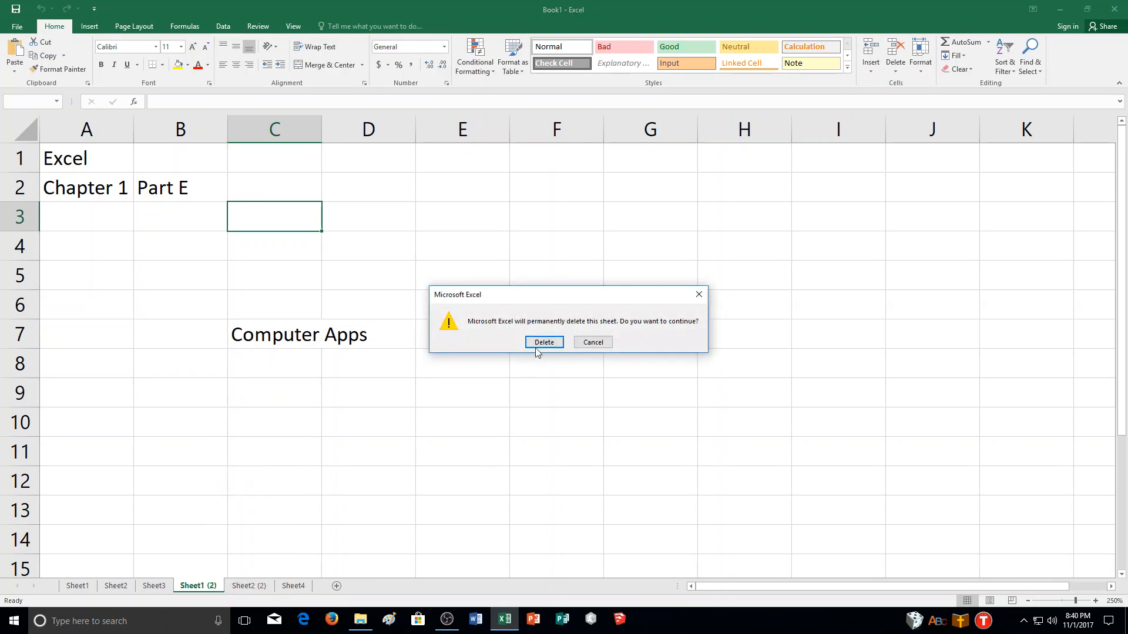
key(Return)
right_click(220, 585)
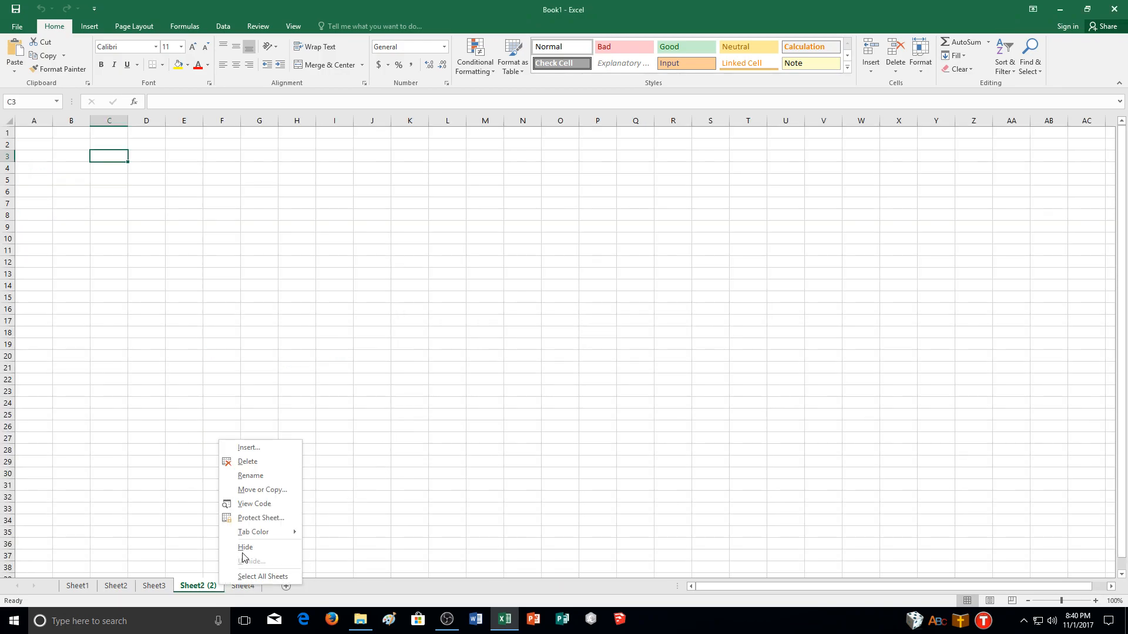
click(267, 462)
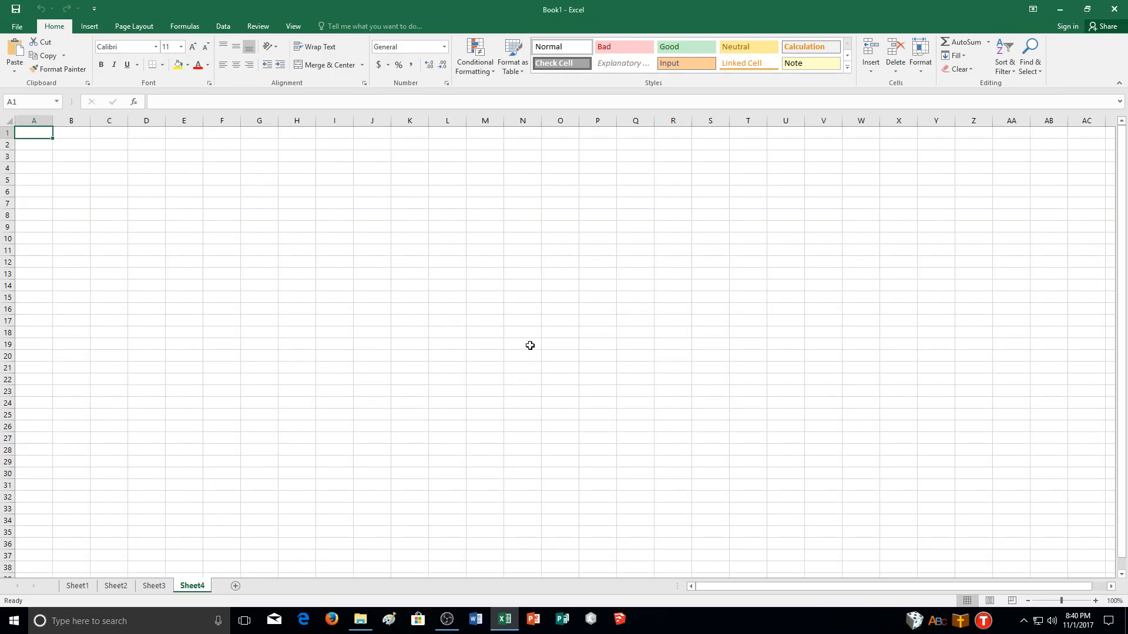
click(116, 586)
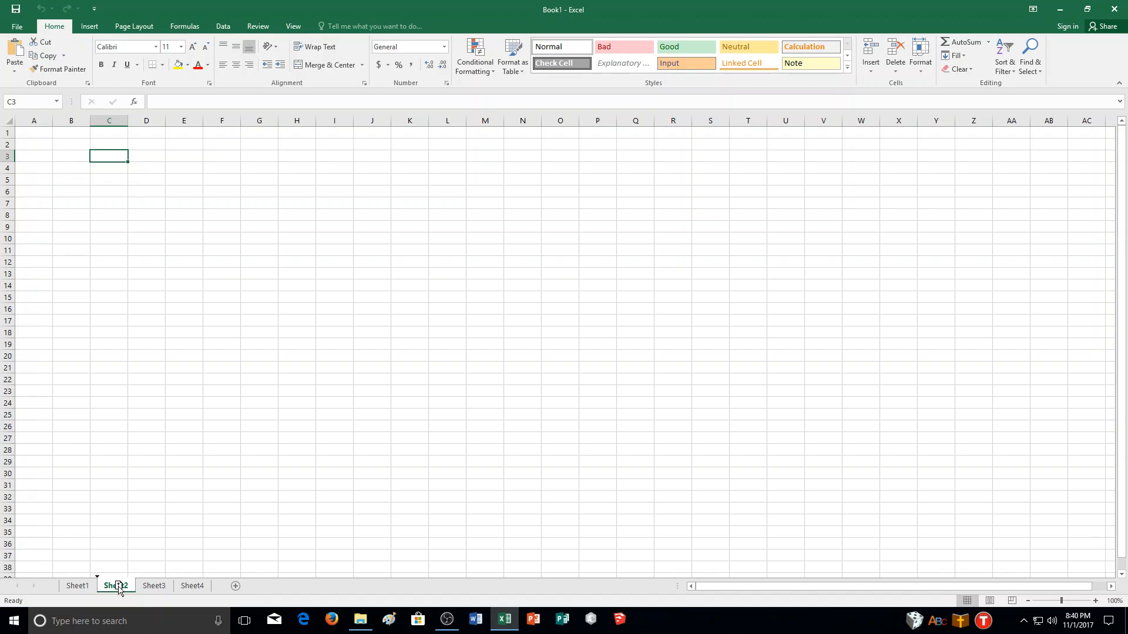
click(86, 586)
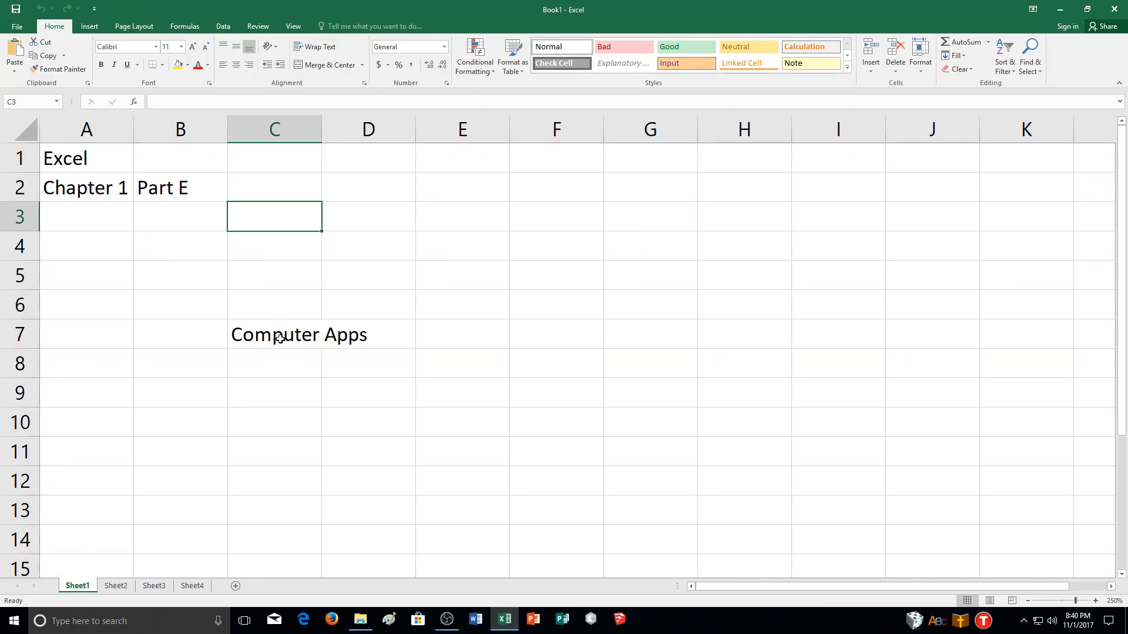
right_click(116, 586)
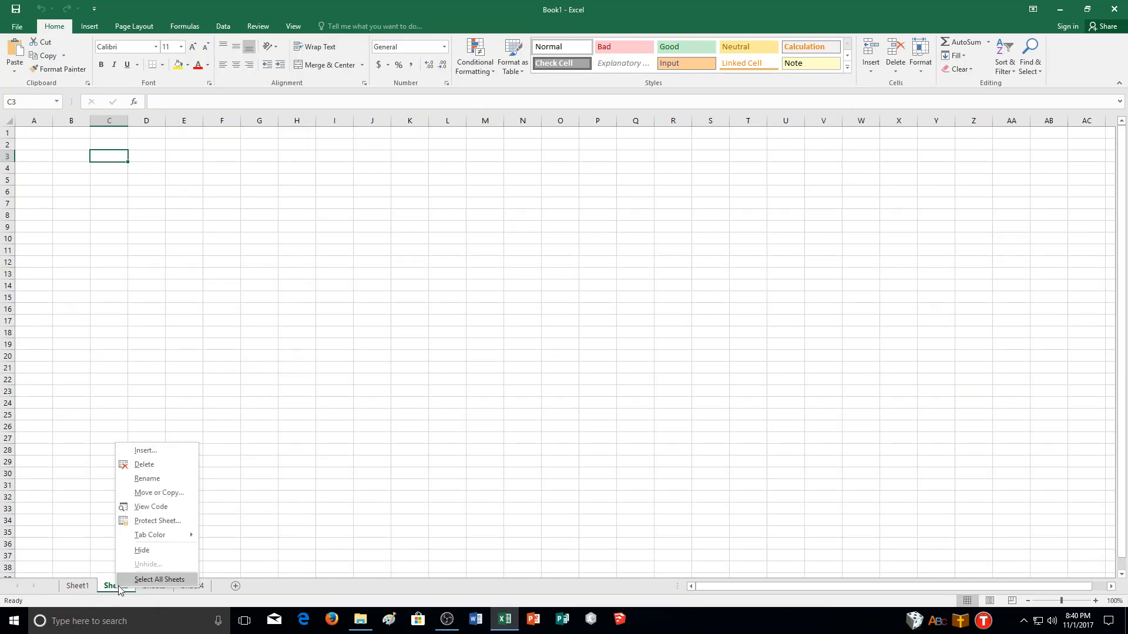
click(182, 496)
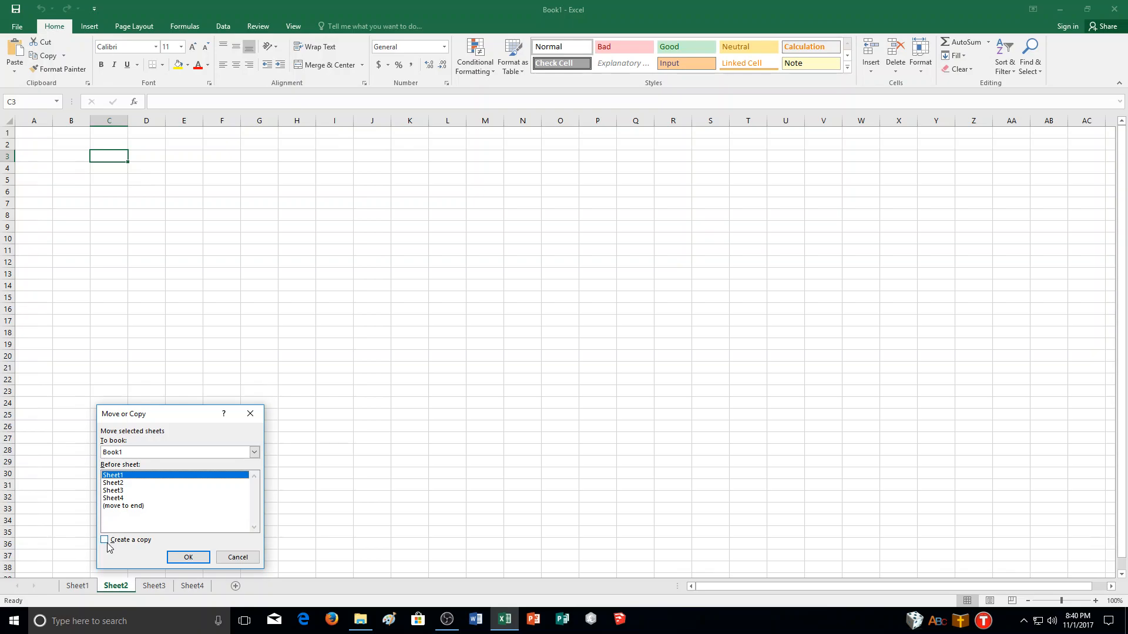
click(238, 557)
drag(122, 586, 125, 583)
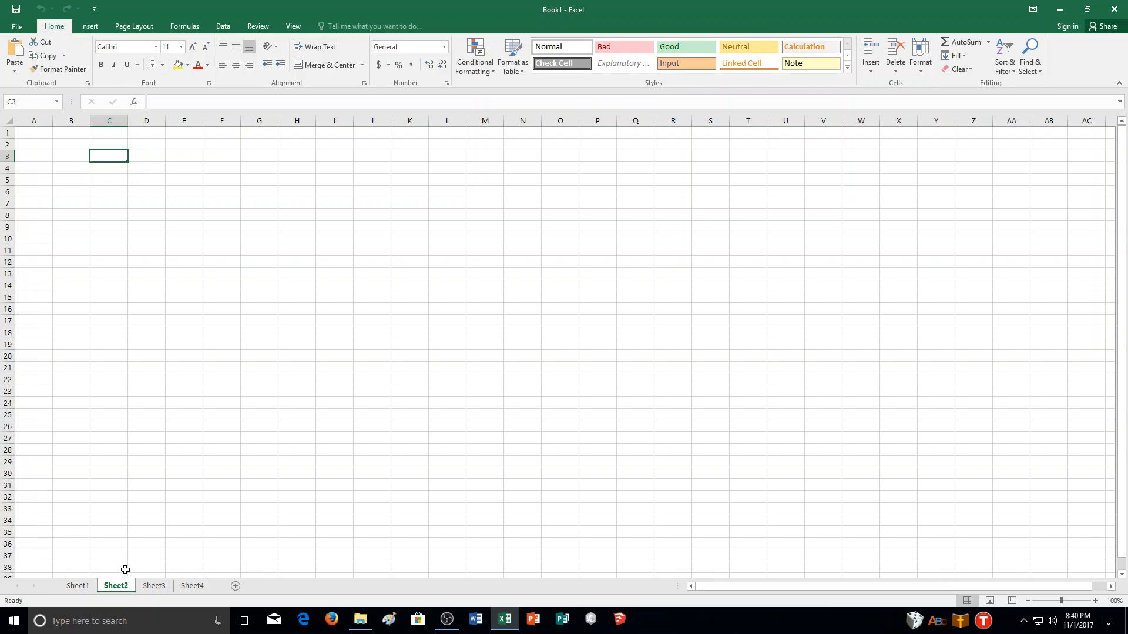
click(76, 585)
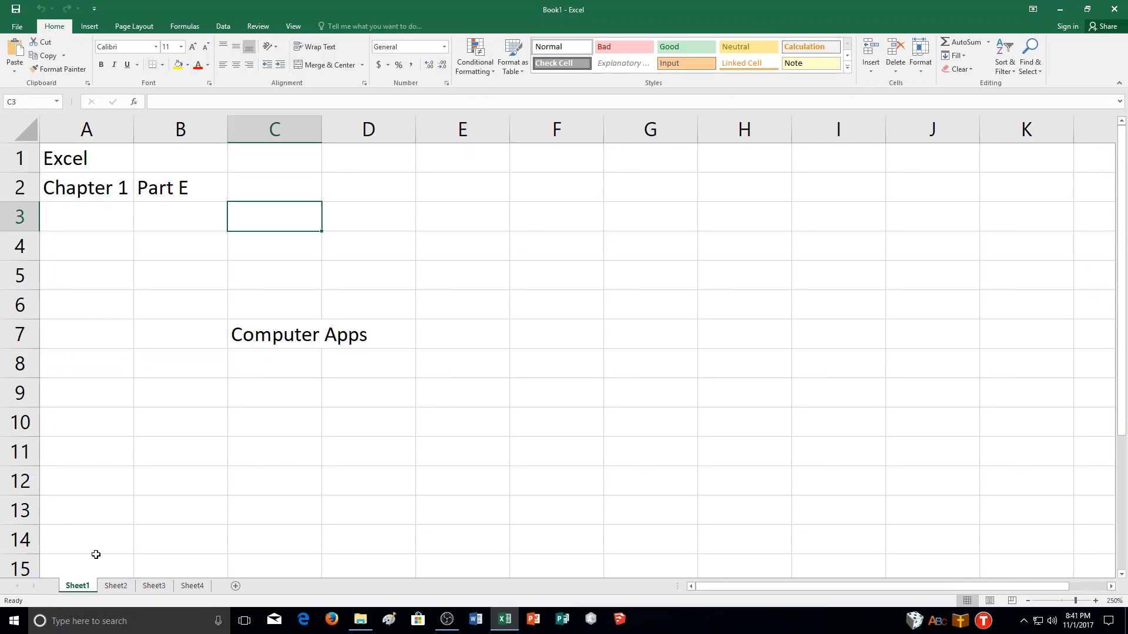
click(925, 67)
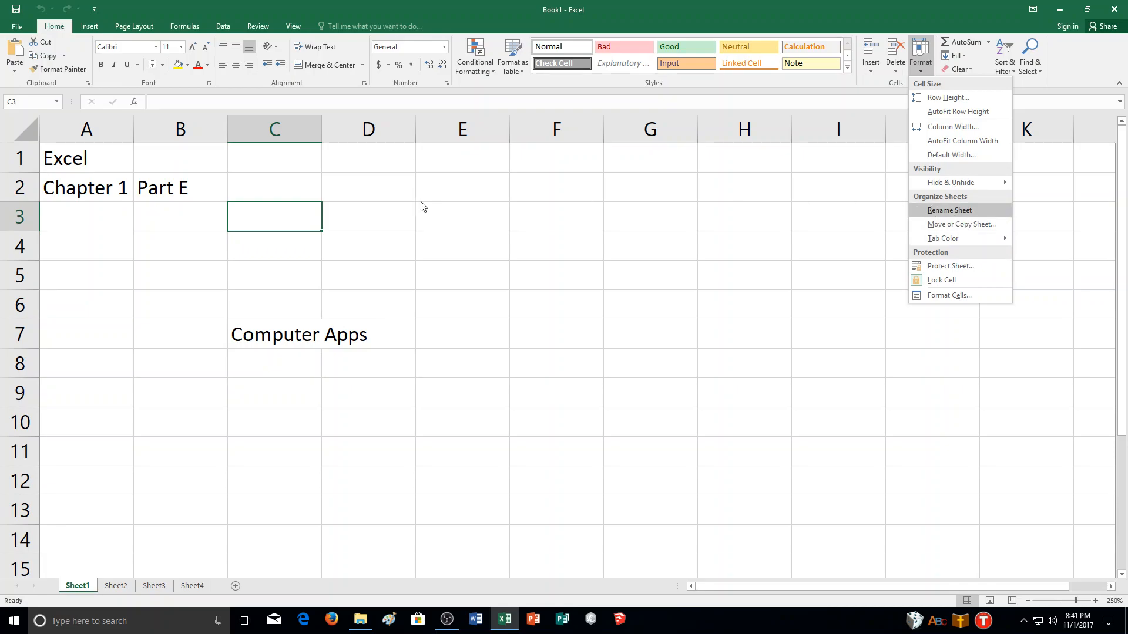
click(284, 234)
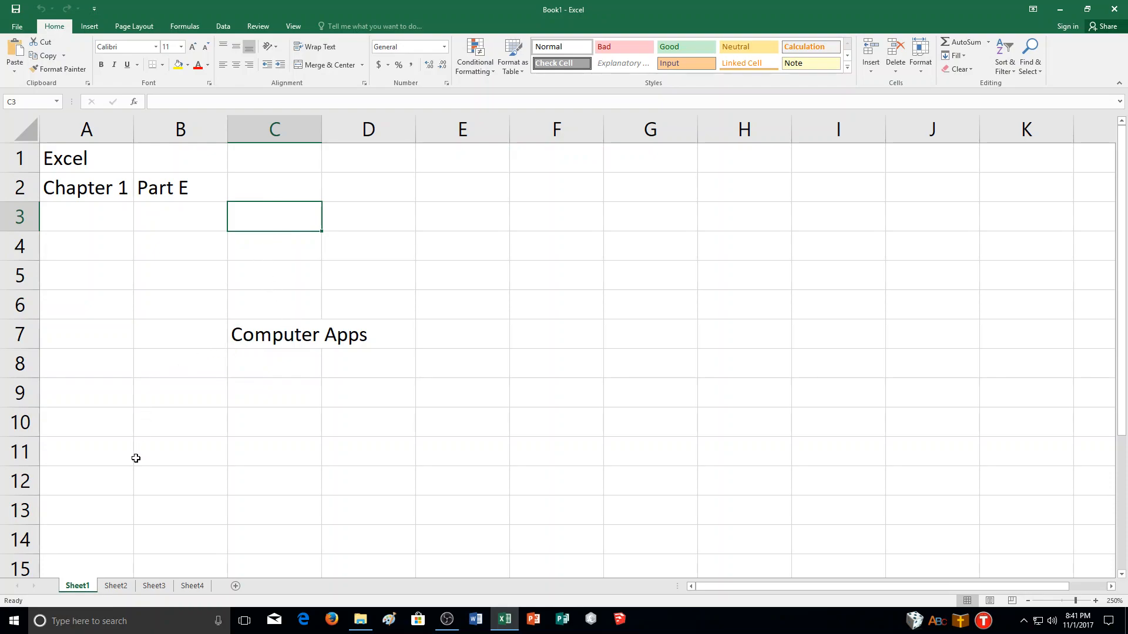
Rename the Sheet1 worksheet as Title Sheet
double_click(79, 586)
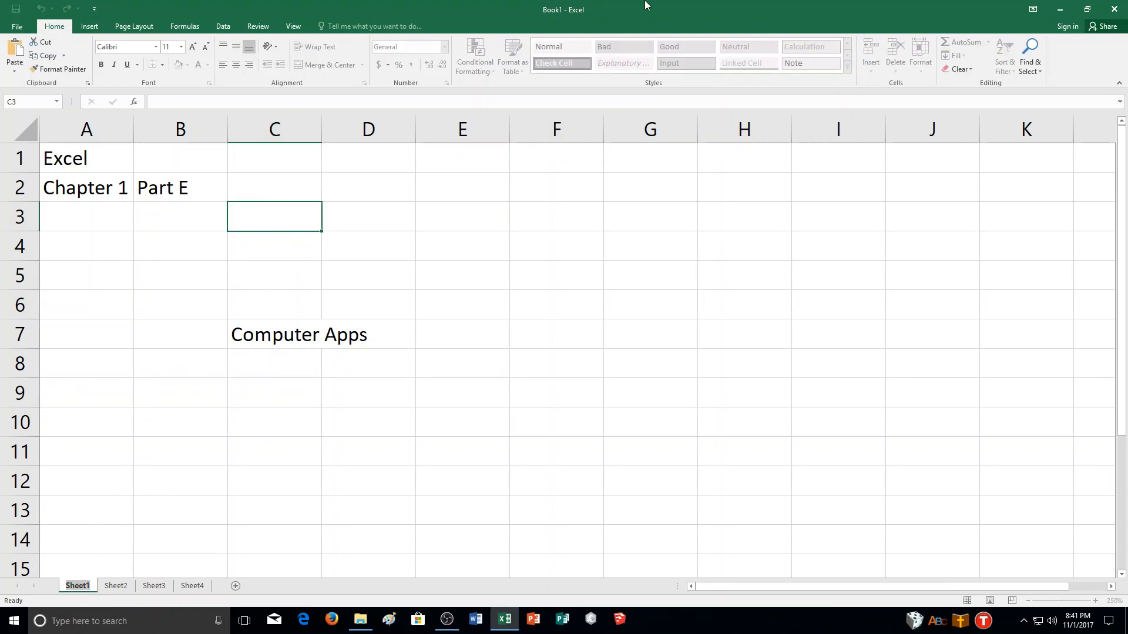
text(T)
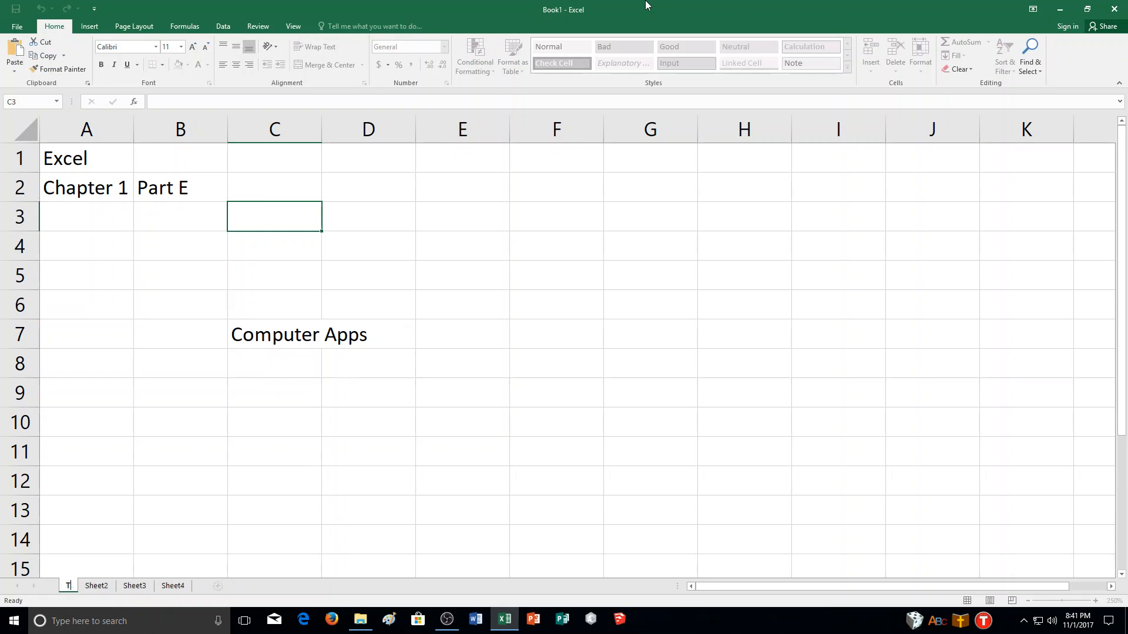
text(itle Sheet)
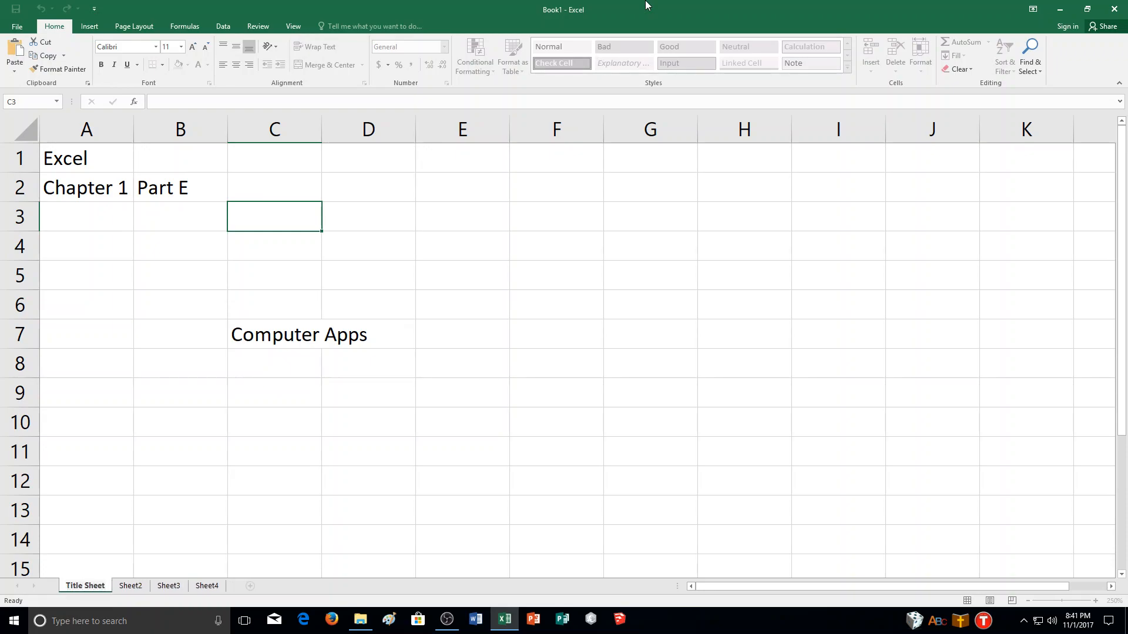
click(330, 393)
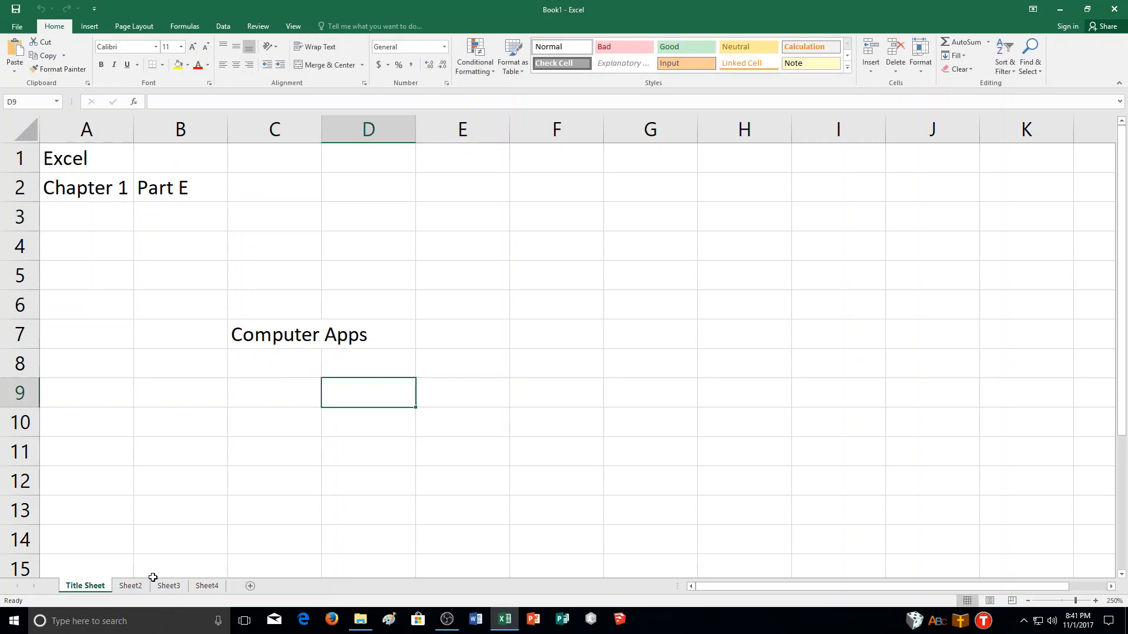
Rename the Sheet2 worksheet as BillyBob
click(132, 586)
click(88, 588)
click(124, 587)
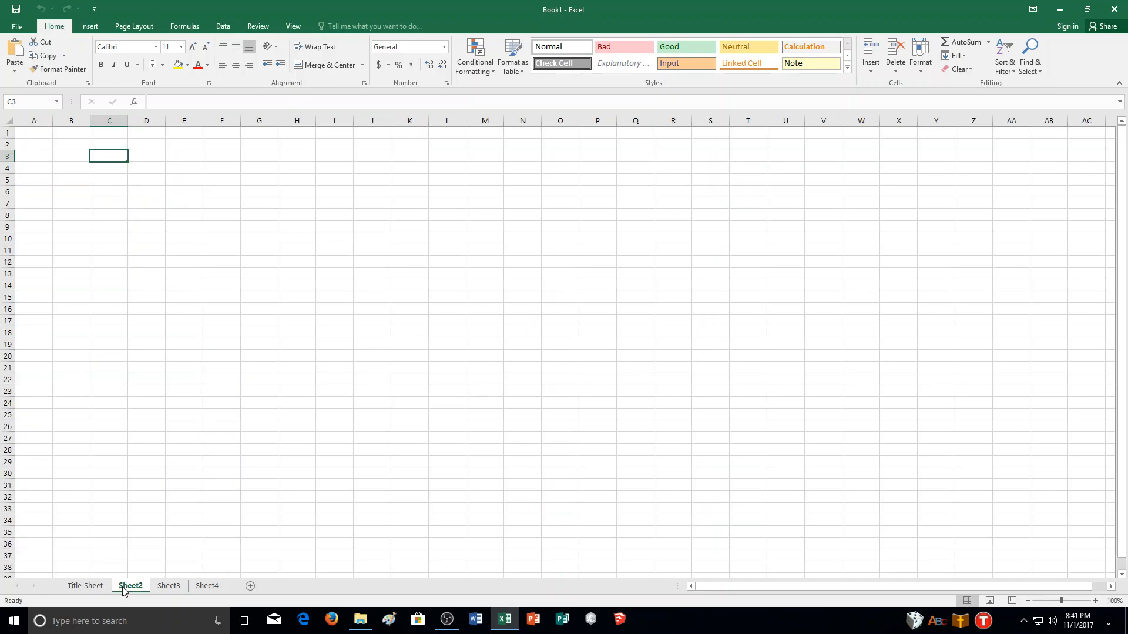
click(930, 69)
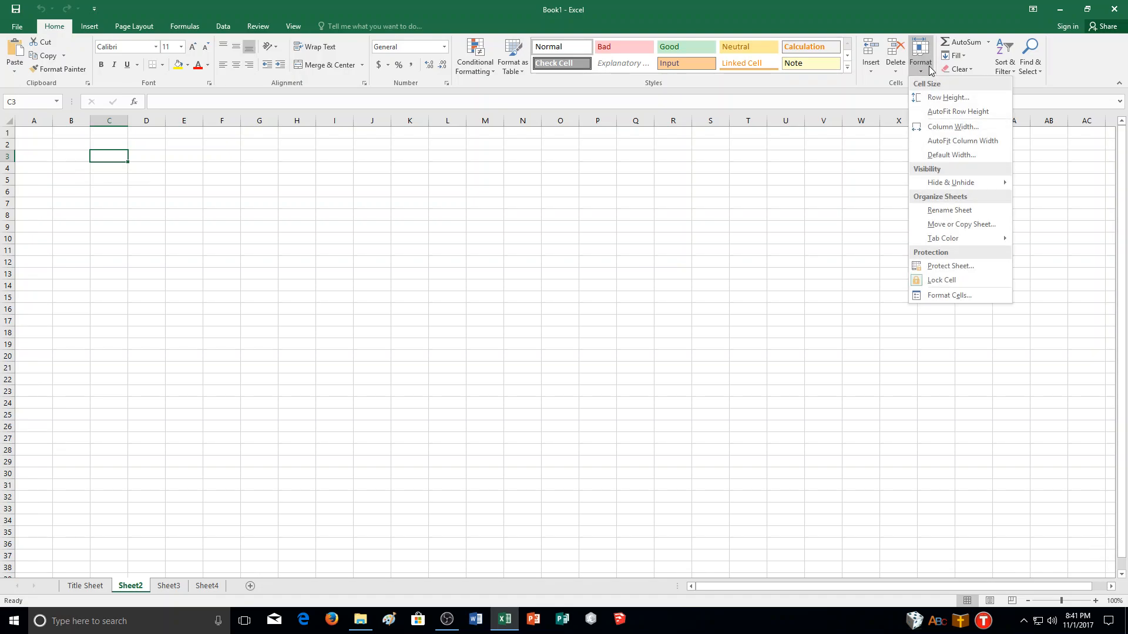
click(949, 210)
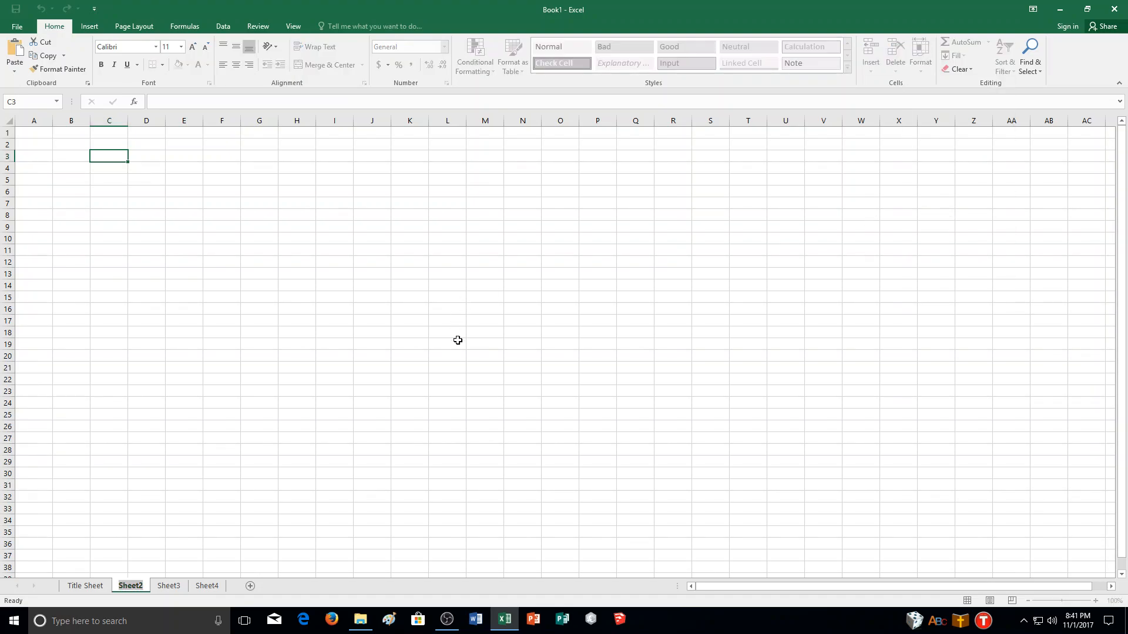
text(BillyBob)
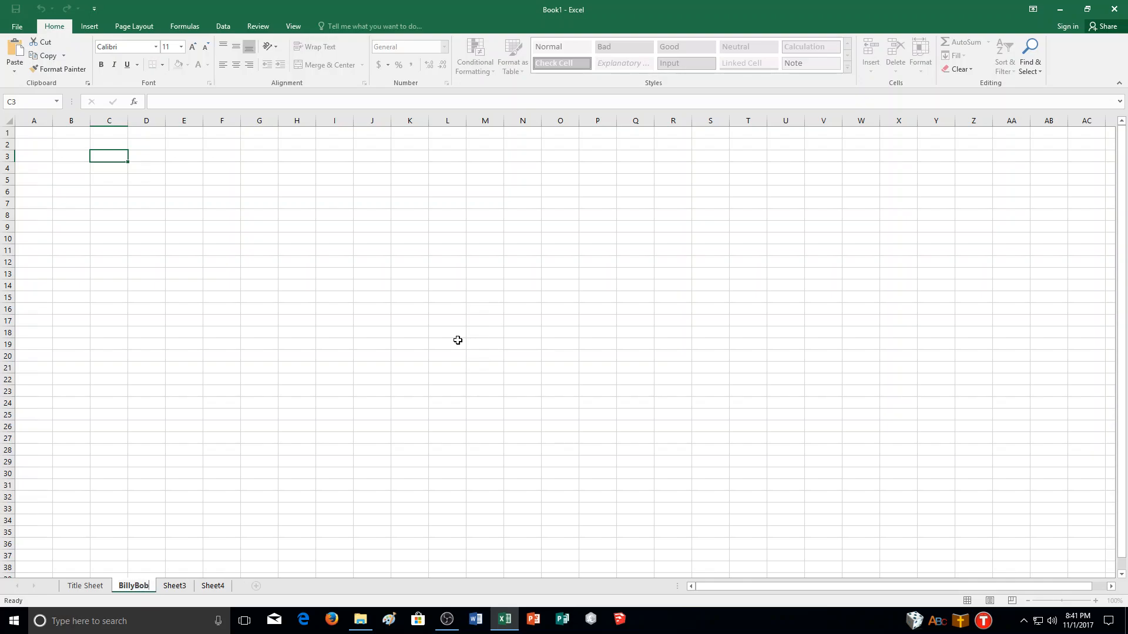
key(Return)
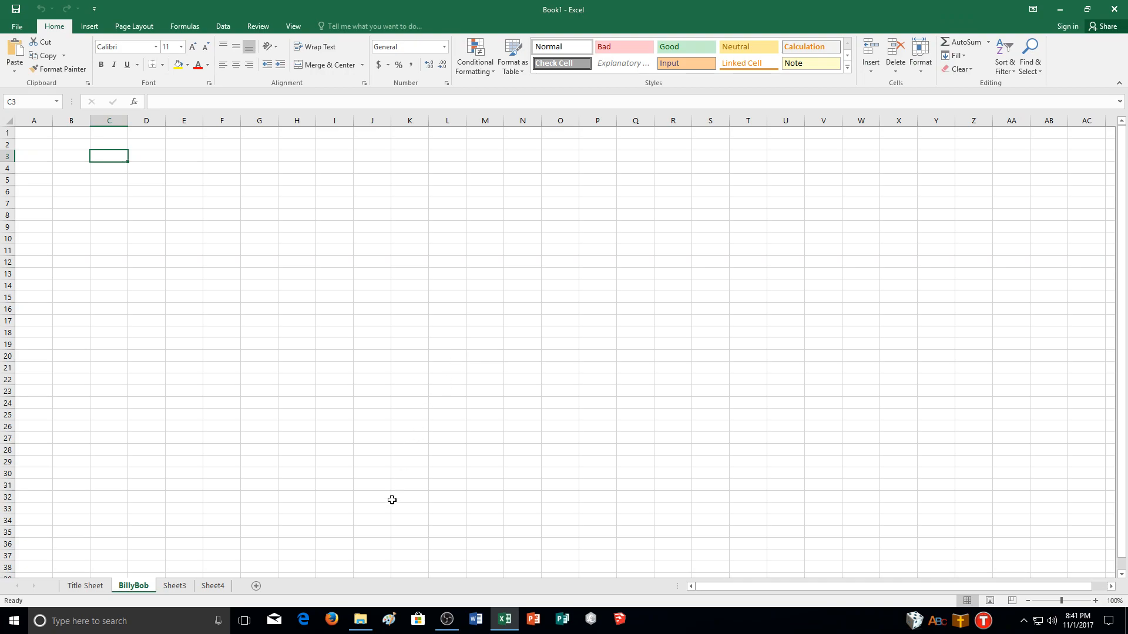
Rename the Sheet3 worksheet as Gandalf
right_click(179, 585)
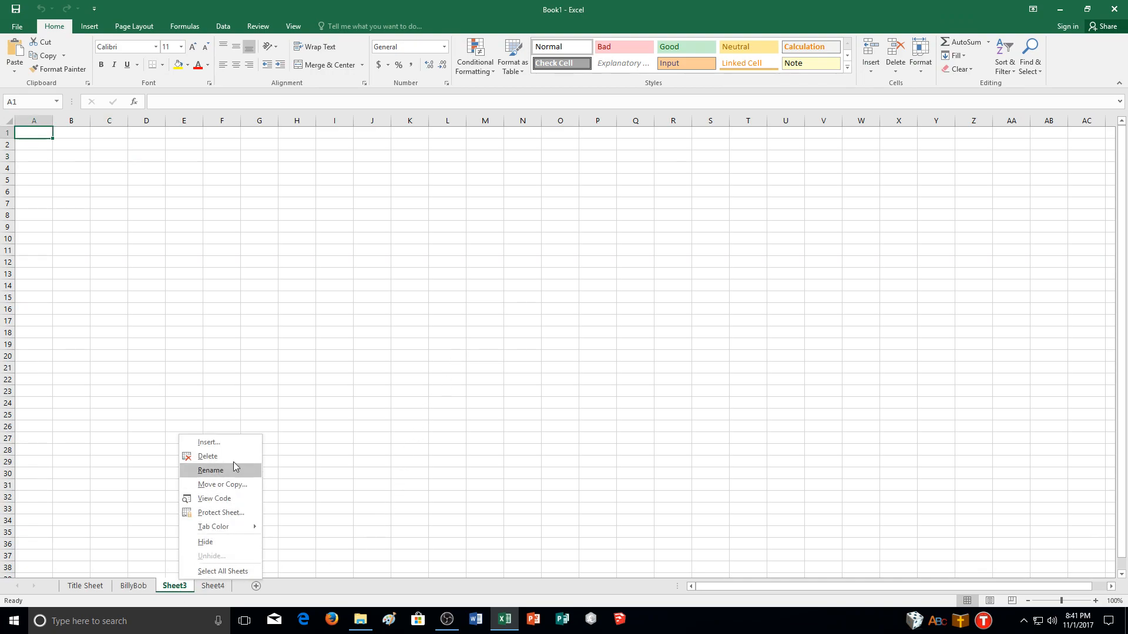
click(227, 469)
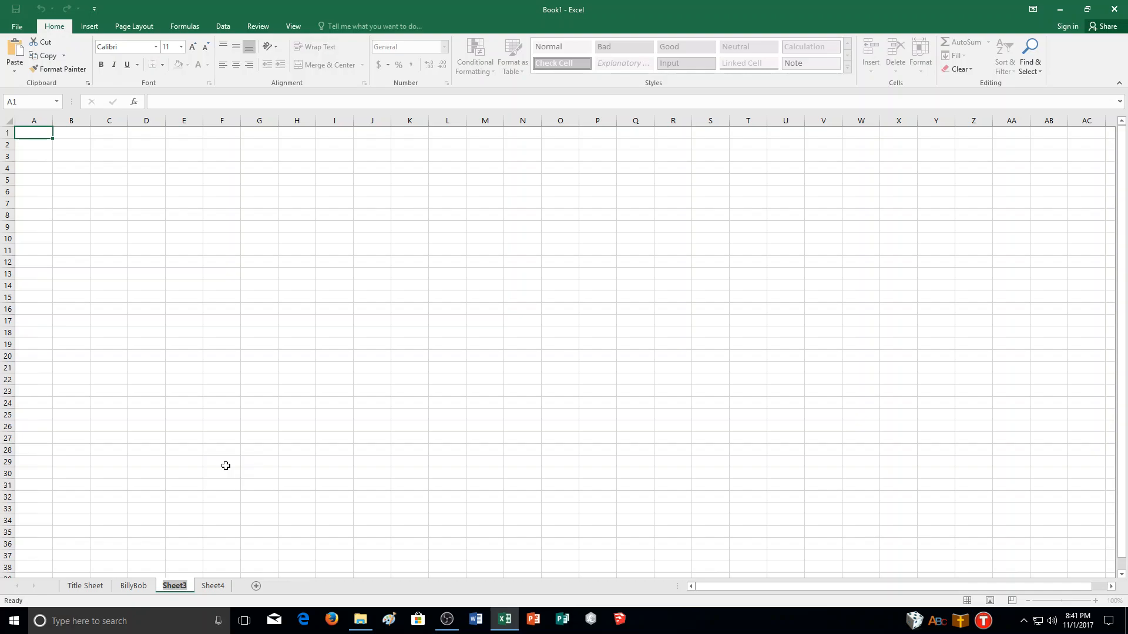
text(Gandalf)
key(Return)
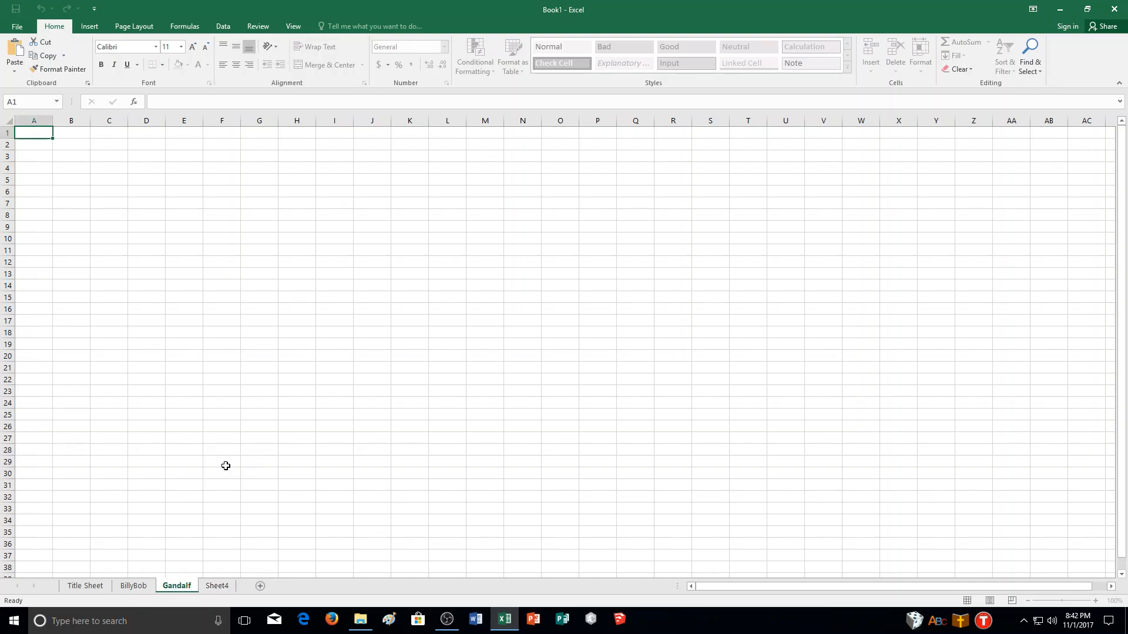
Review the margin presets, page orientations and paper sizes available for the Title Sheet worksheet
click(88, 585)
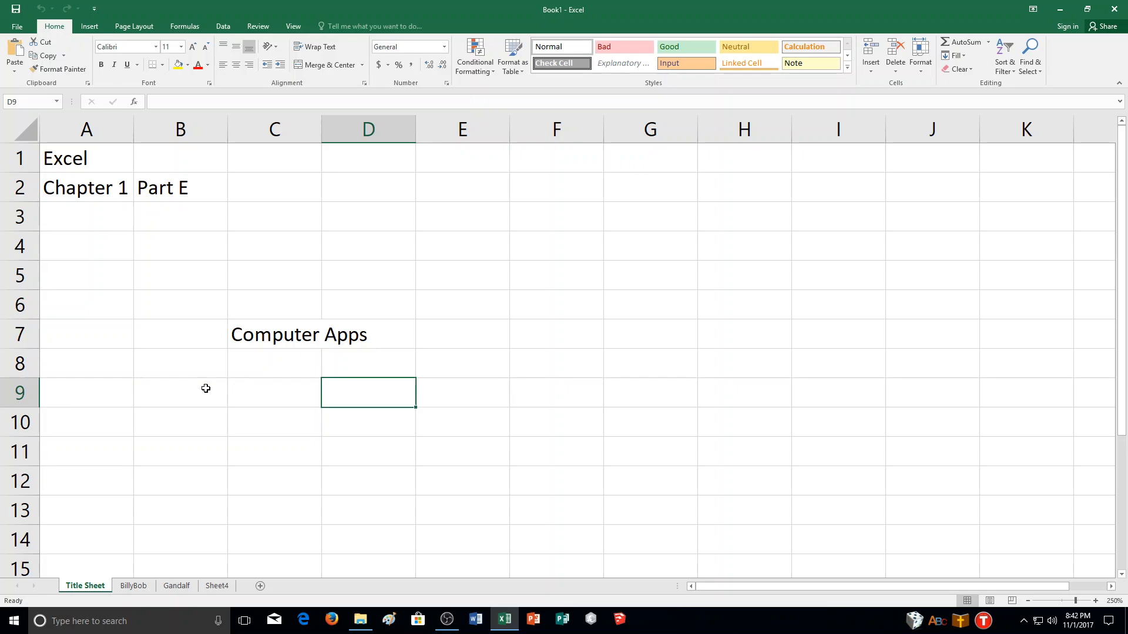
click(130, 28)
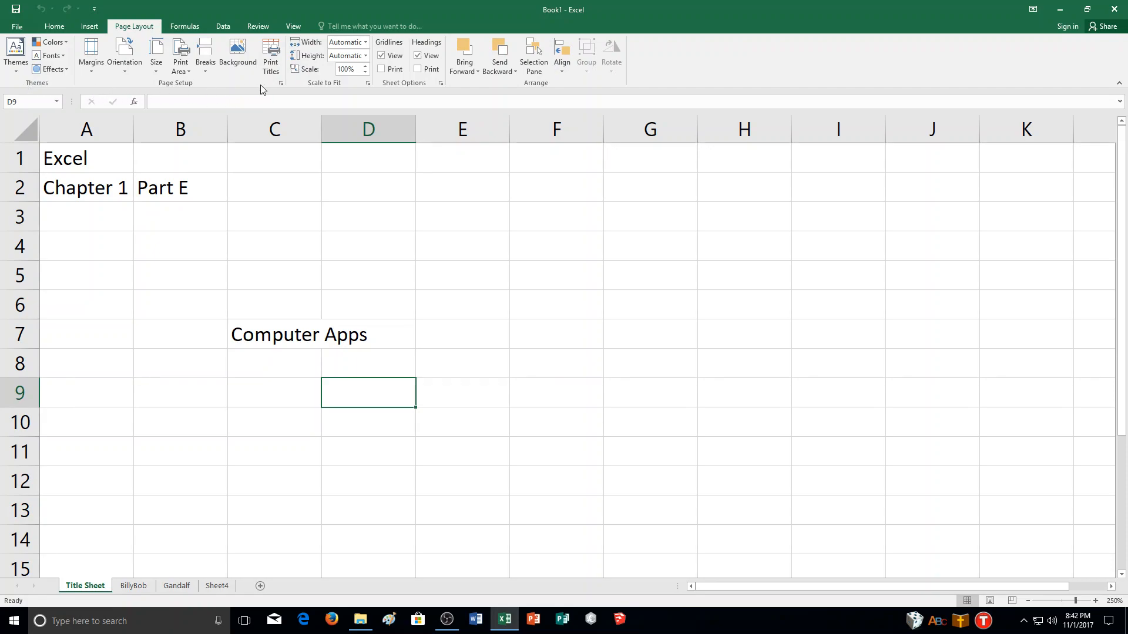
click(90, 65)
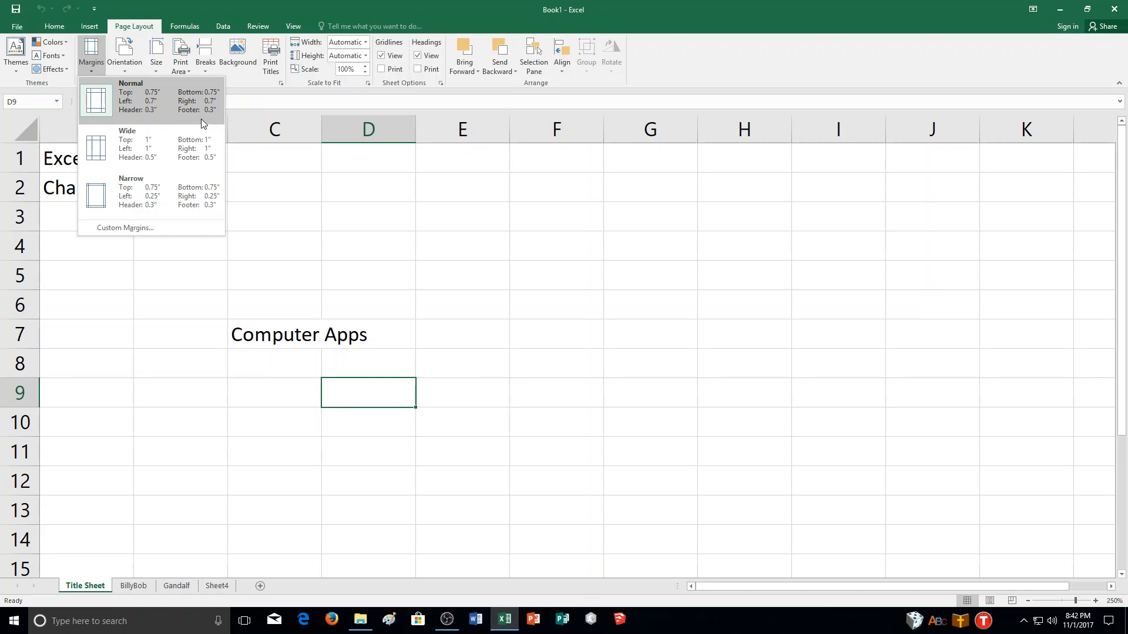
click(281, 211)
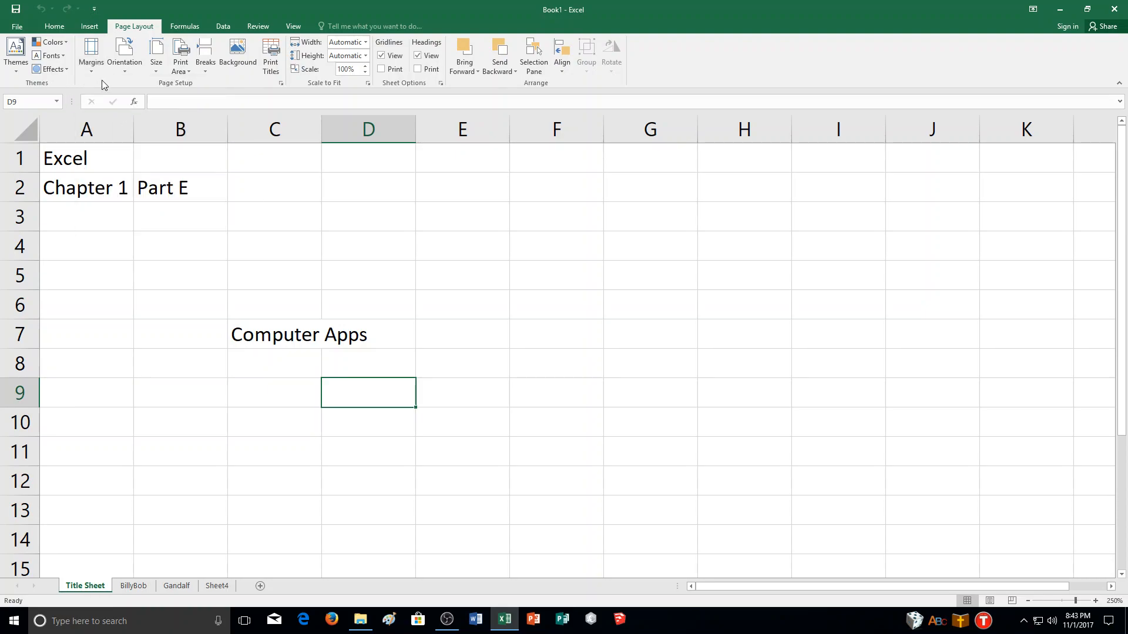
click(129, 71)
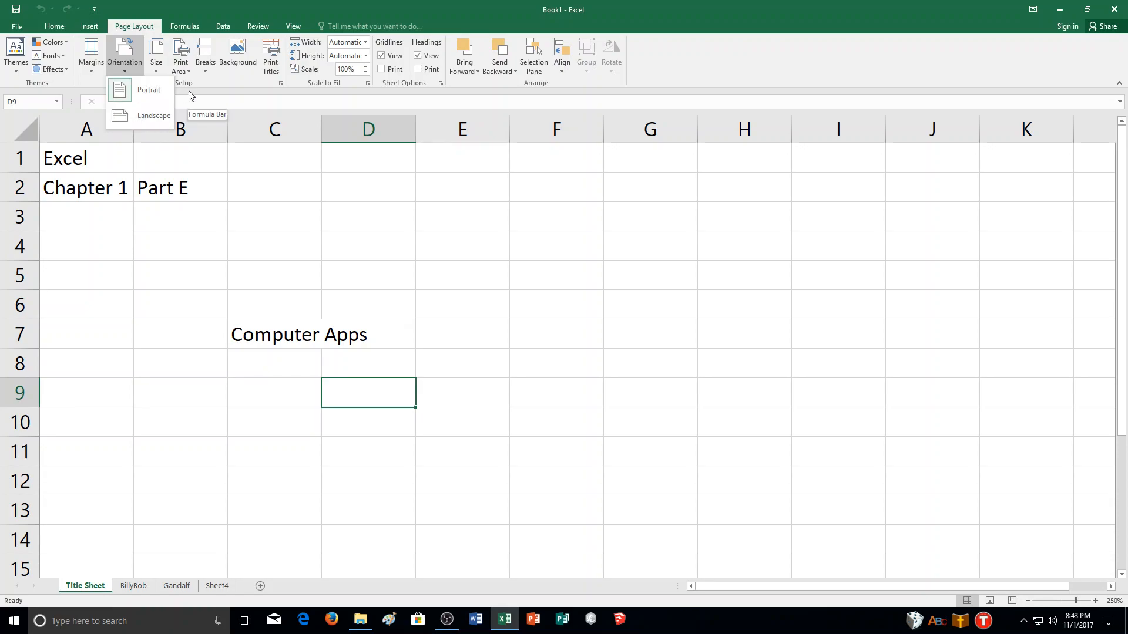
click(154, 69)
click(155, 70)
click(155, 71)
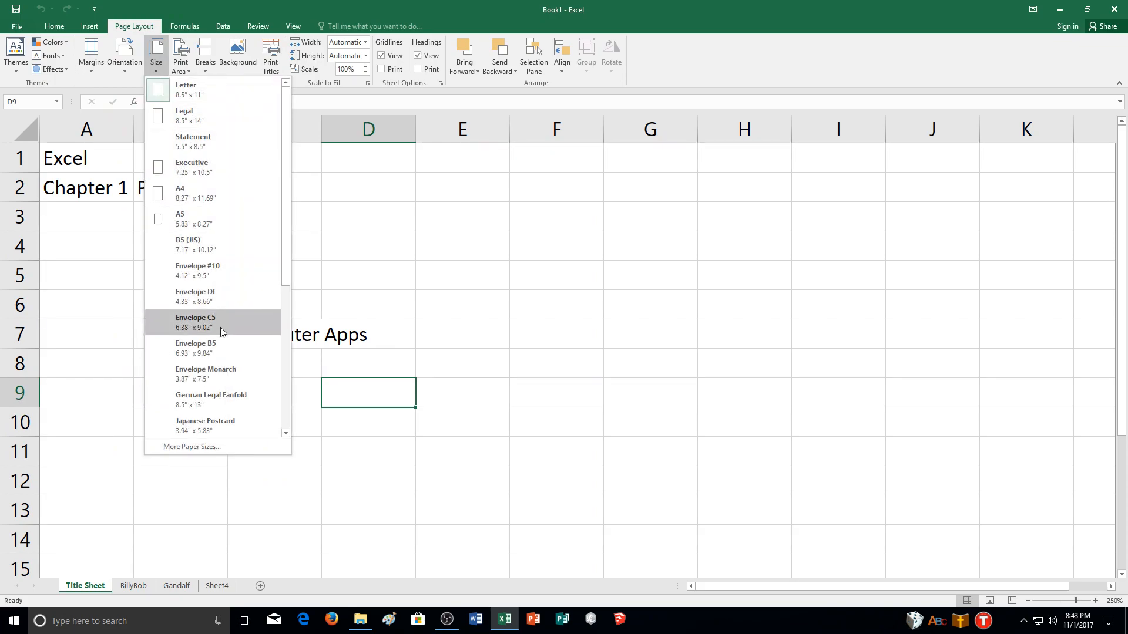
Set the range A1:D7 on the Title Sheet worksheet as its print area
click(184, 71)
click(184, 70)
click(182, 69)
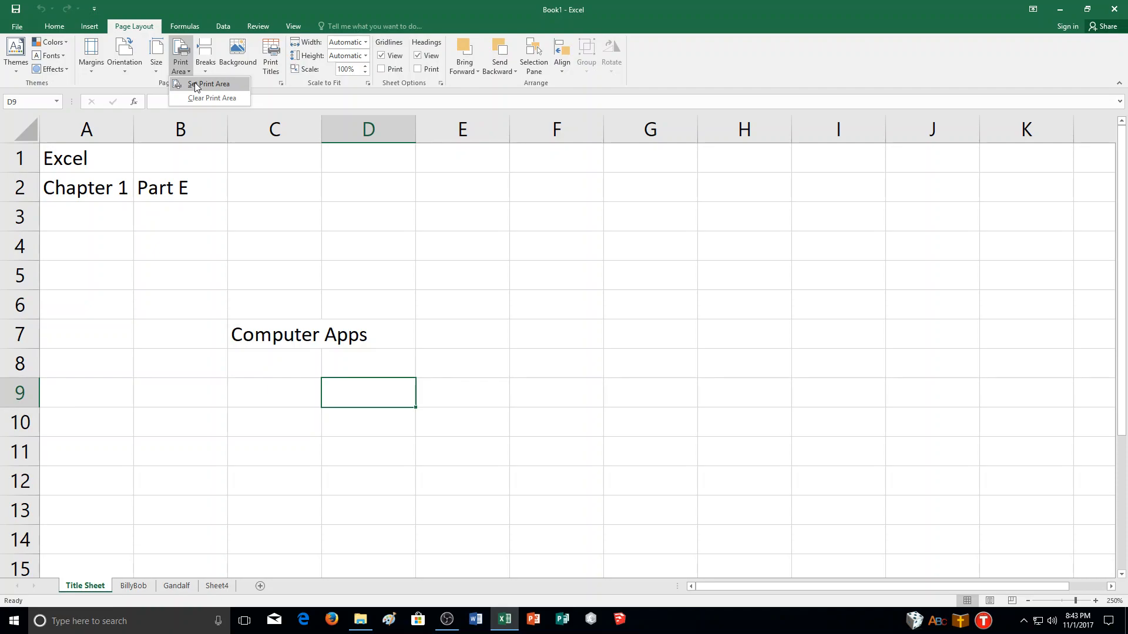
click(151, 283)
drag(74, 164, 370, 327)
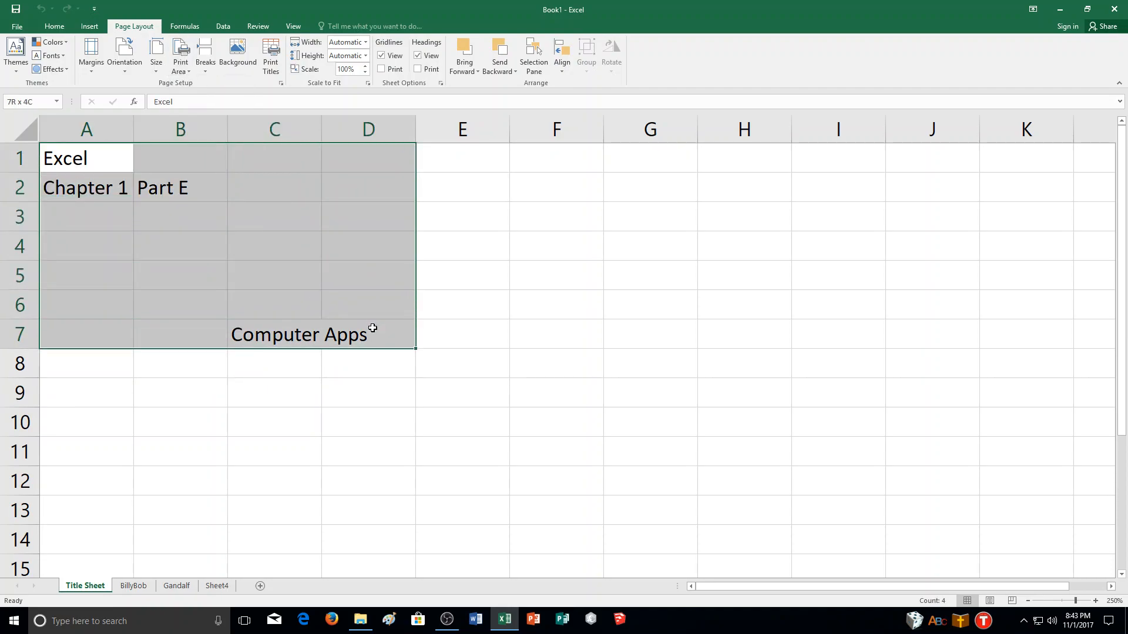
click(181, 69)
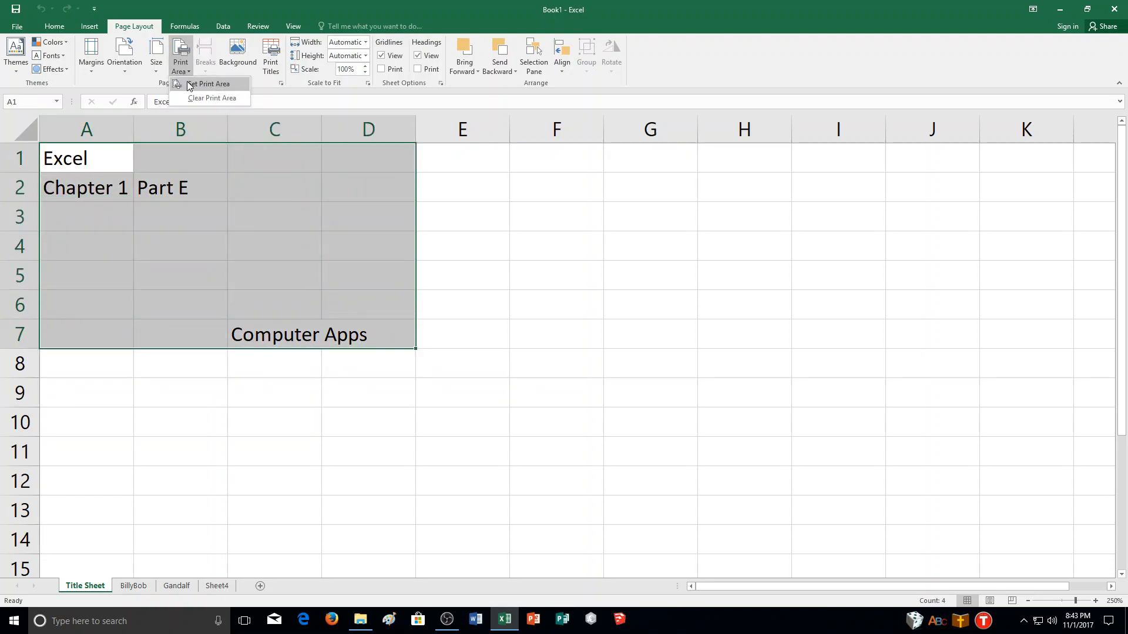
click(188, 82)
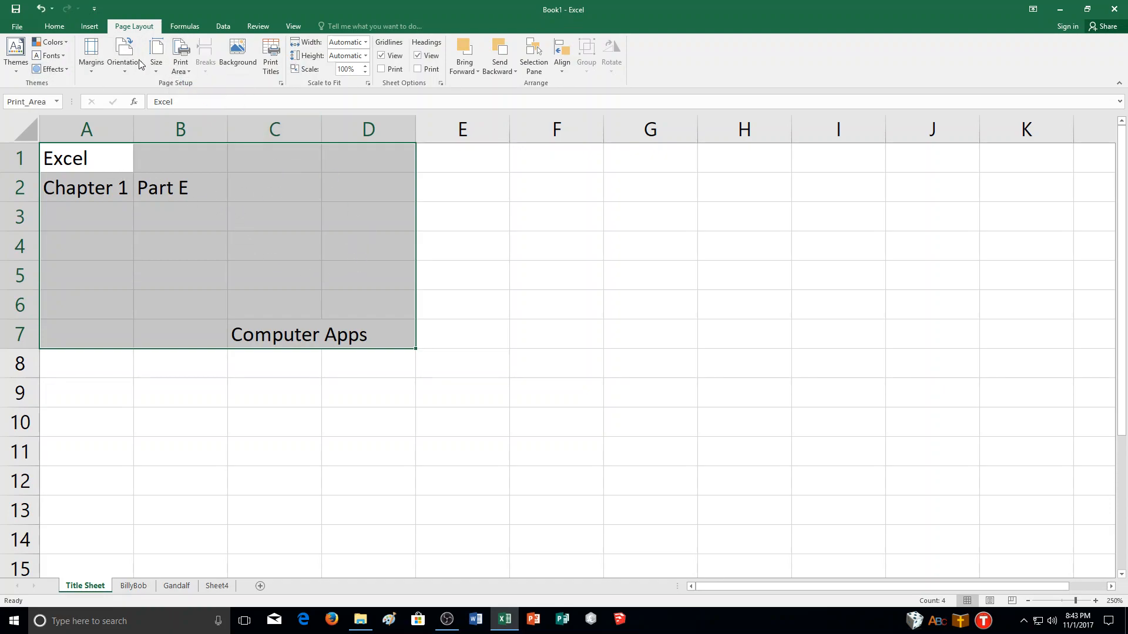
click(411, 440)
Search Bing images for grumpy cat and insert the first picture as the Title Sheet worksheet's background
click(207, 74)
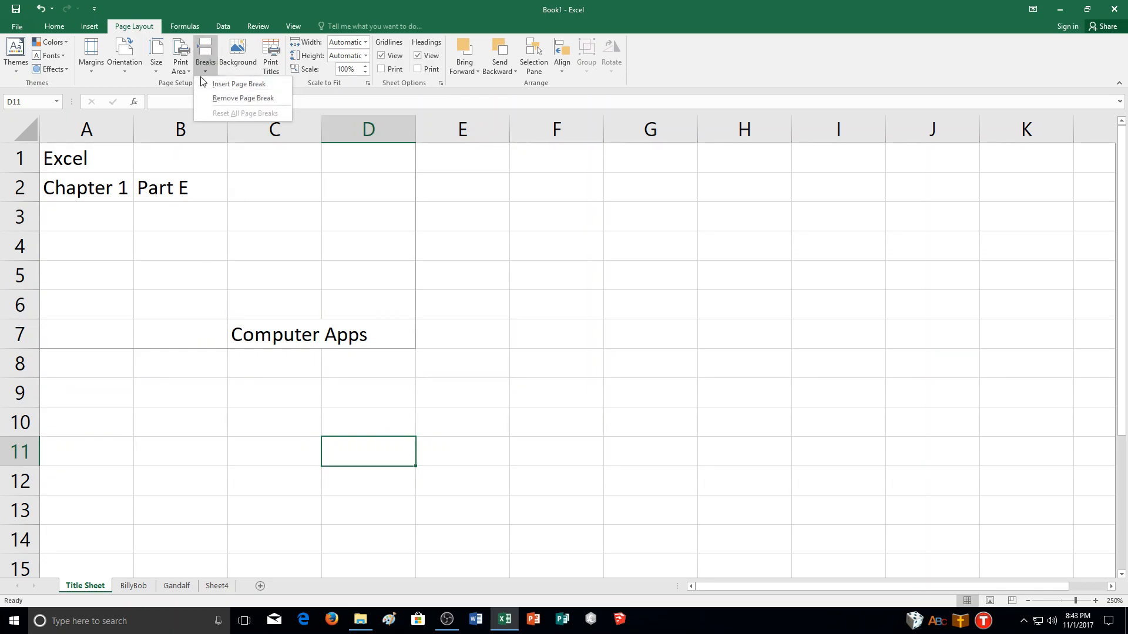
click(237, 68)
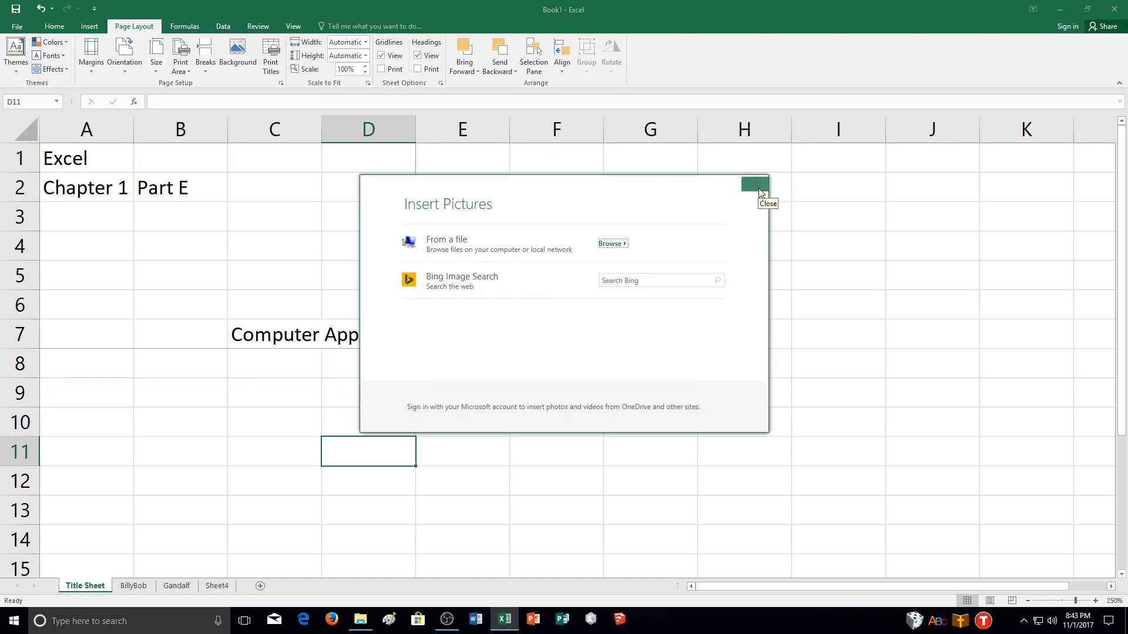
click(658, 281)
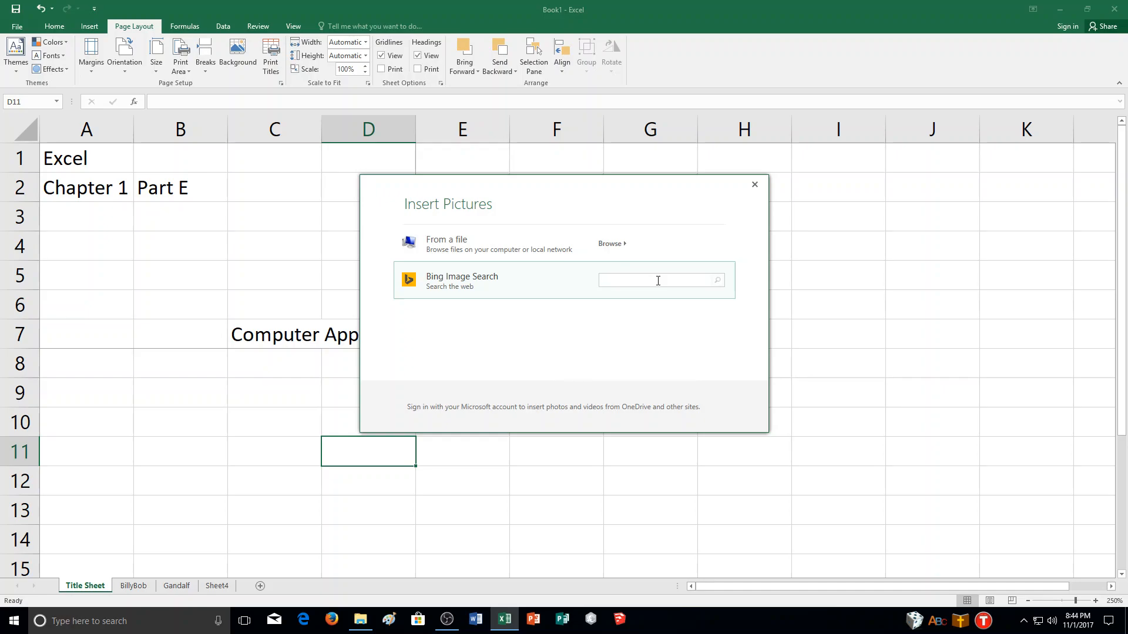
text(grumpy cat)
key(Return)
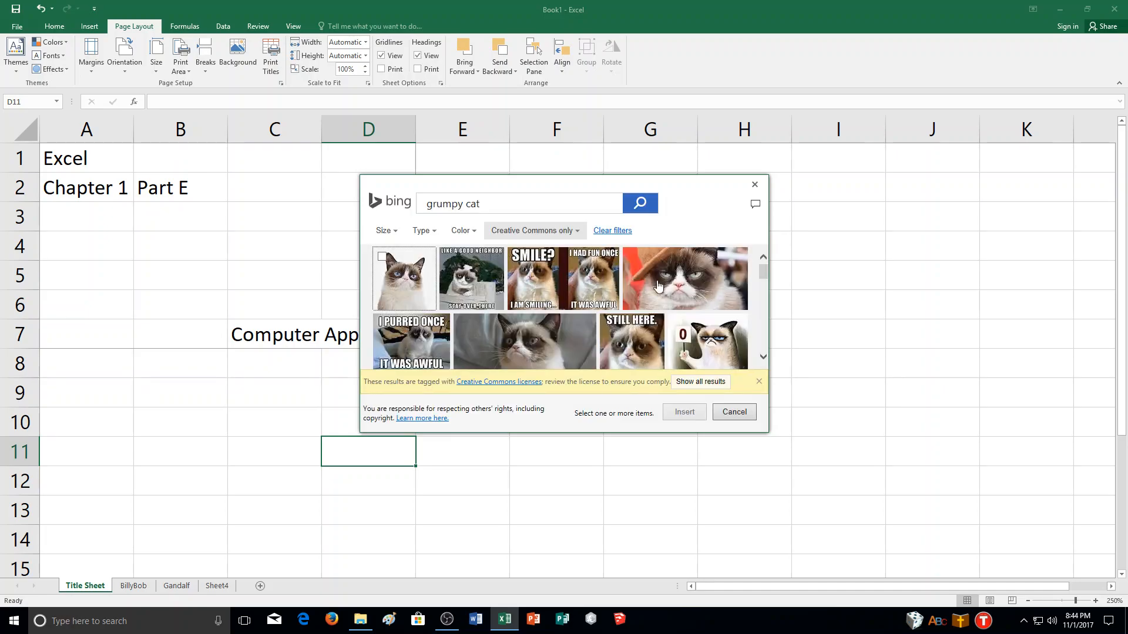
click(393, 288)
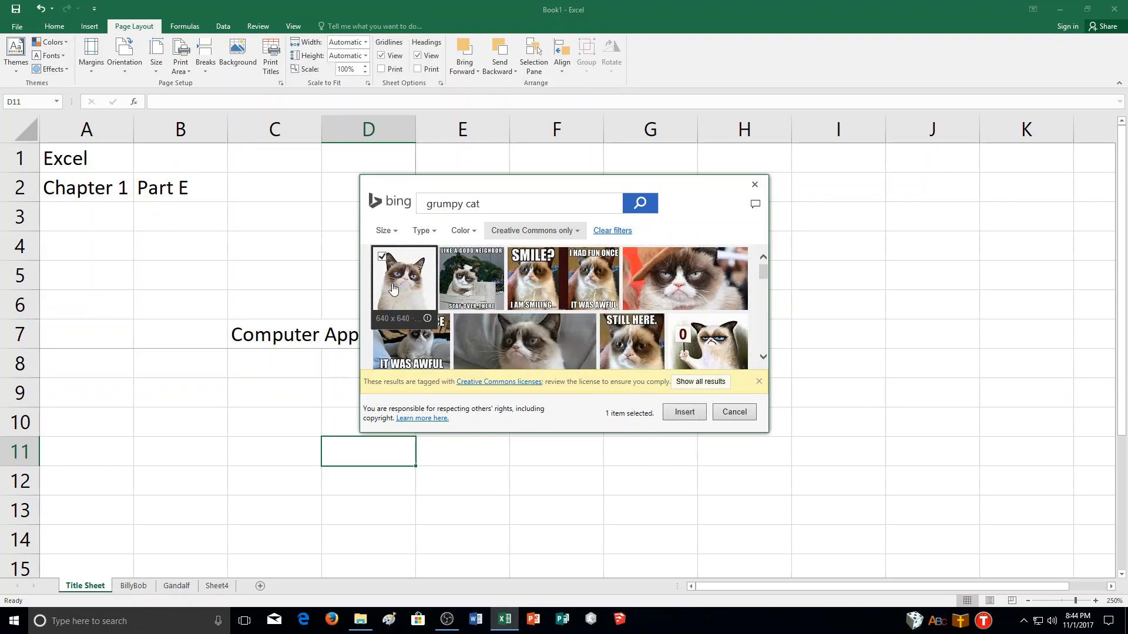
click(681, 413)
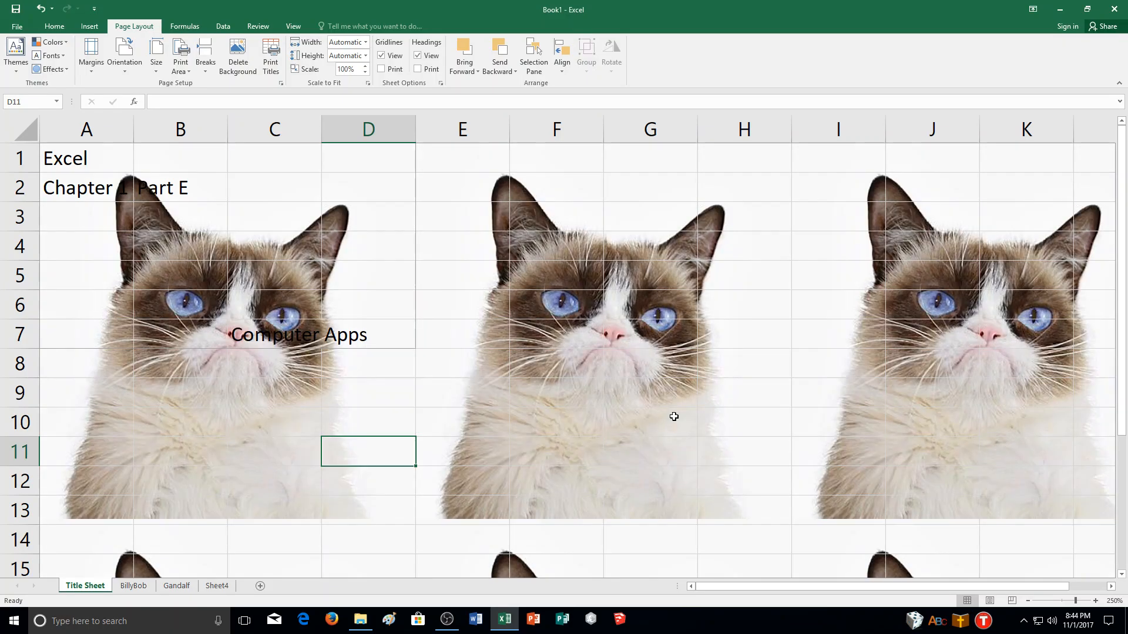
scroll(460, 385, down, 20)
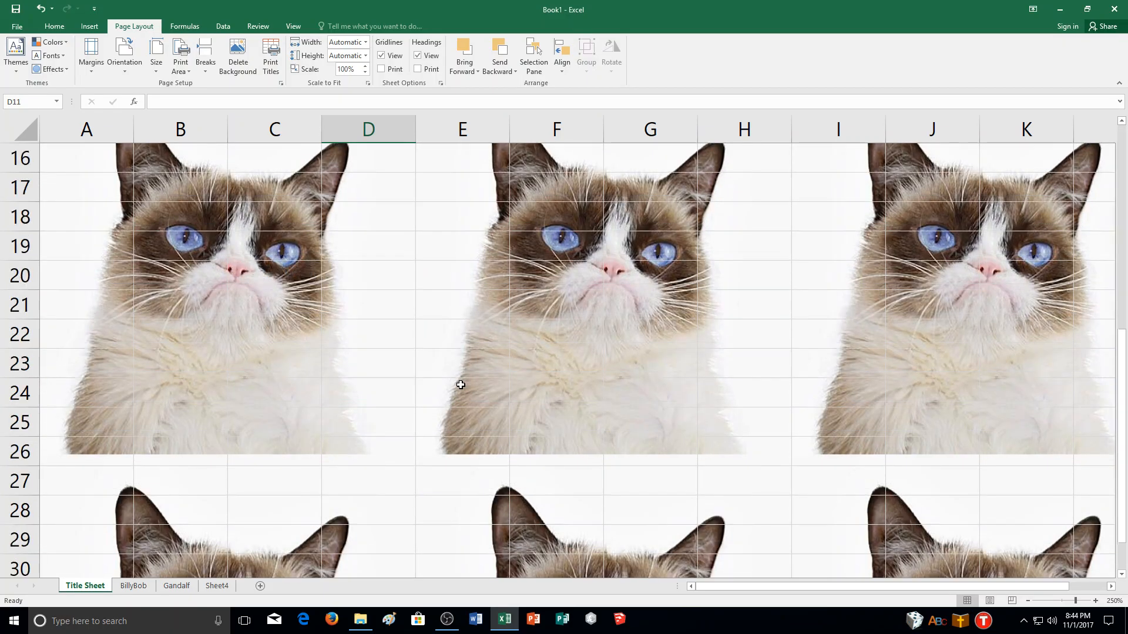
scroll(459, 387, down, 5)
scroll(459, 390, up, 18)
scroll(460, 393, up, 7)
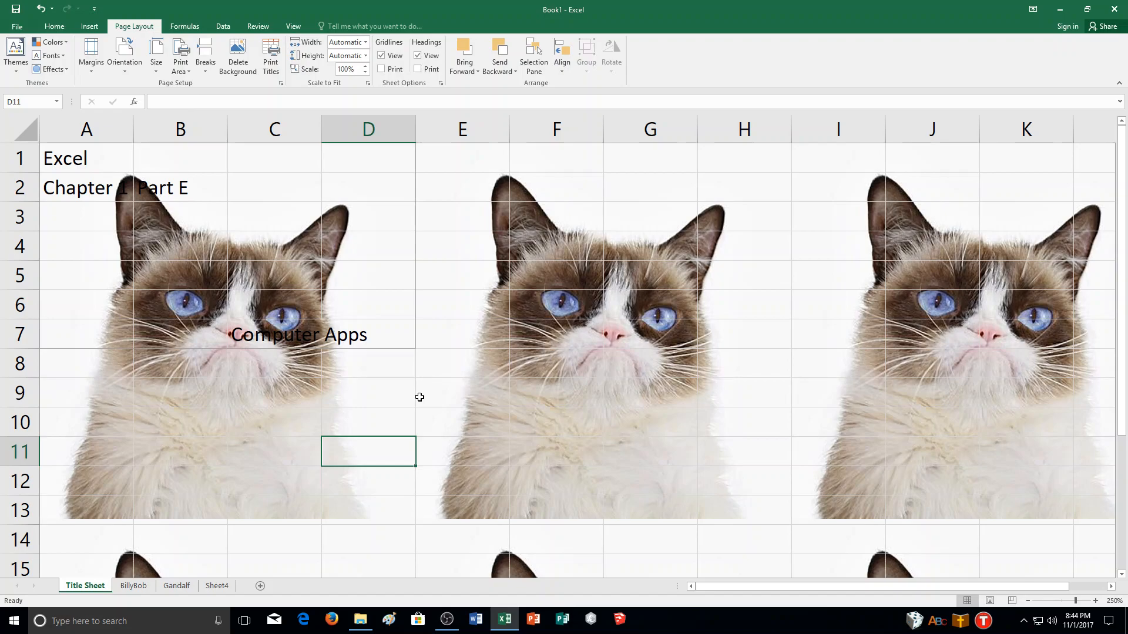
Examine the print titles, print options and page order settings for the Title Sheet worksheet
click(272, 65)
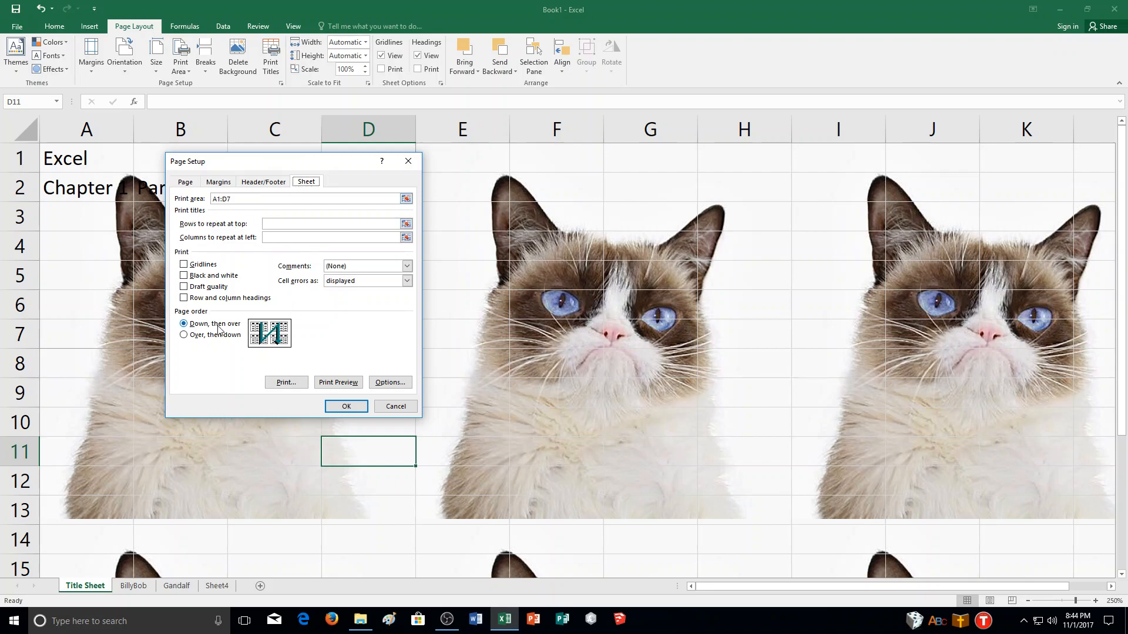
click(388, 408)
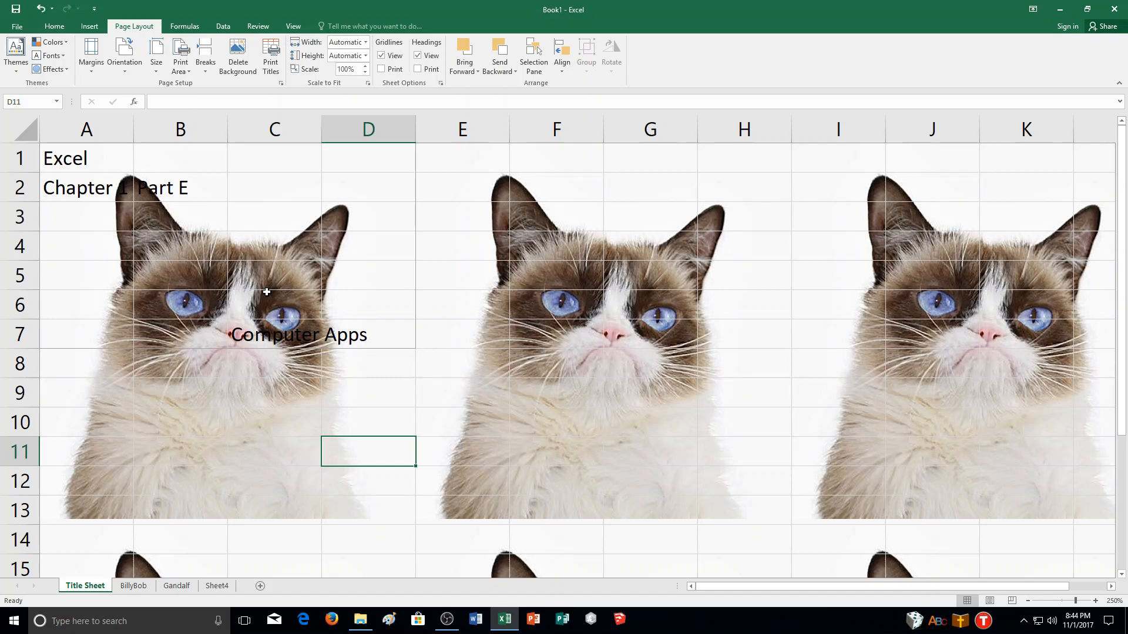
Try centering the Title Sheet worksheet horizontally and vertically on the page through custom margins, and discard the changes
click(91, 54)
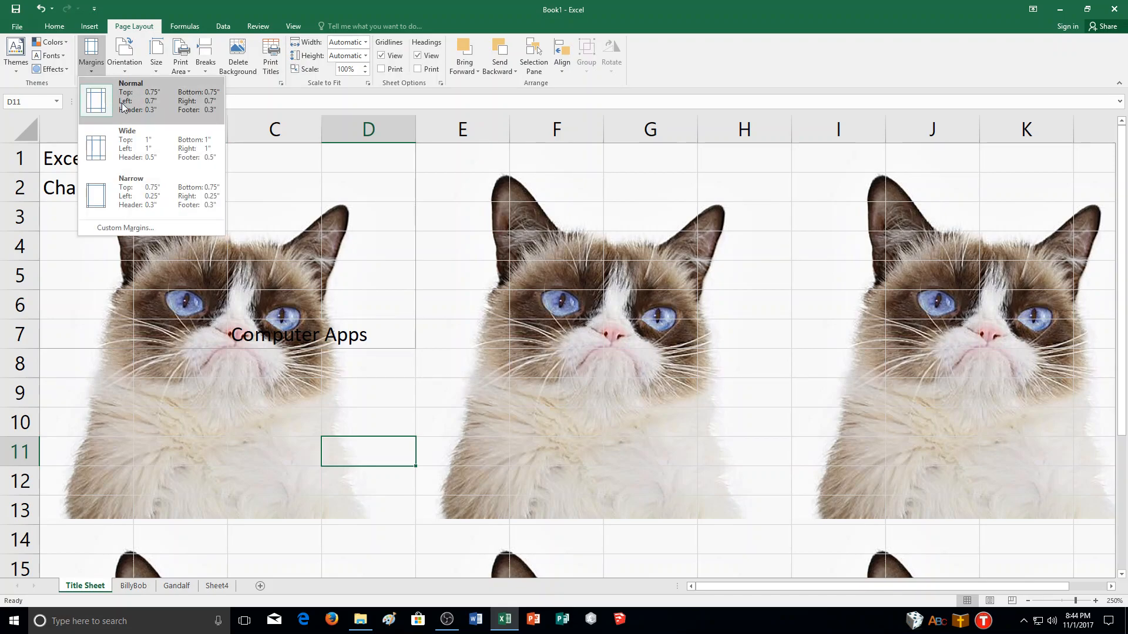
click(125, 229)
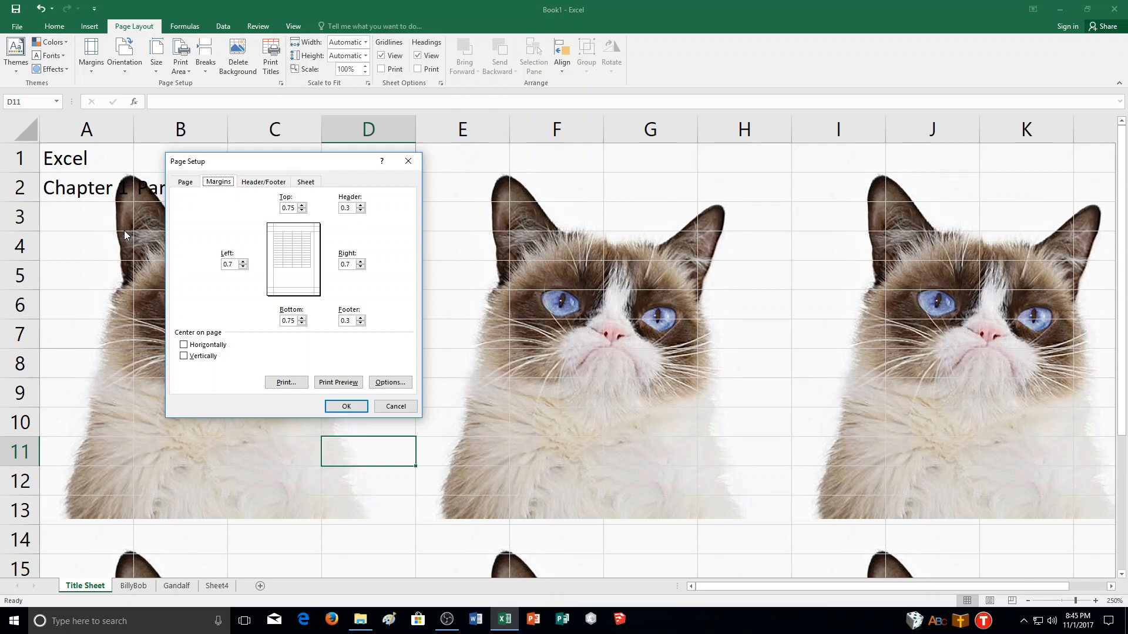
click(210, 348)
click(205, 361)
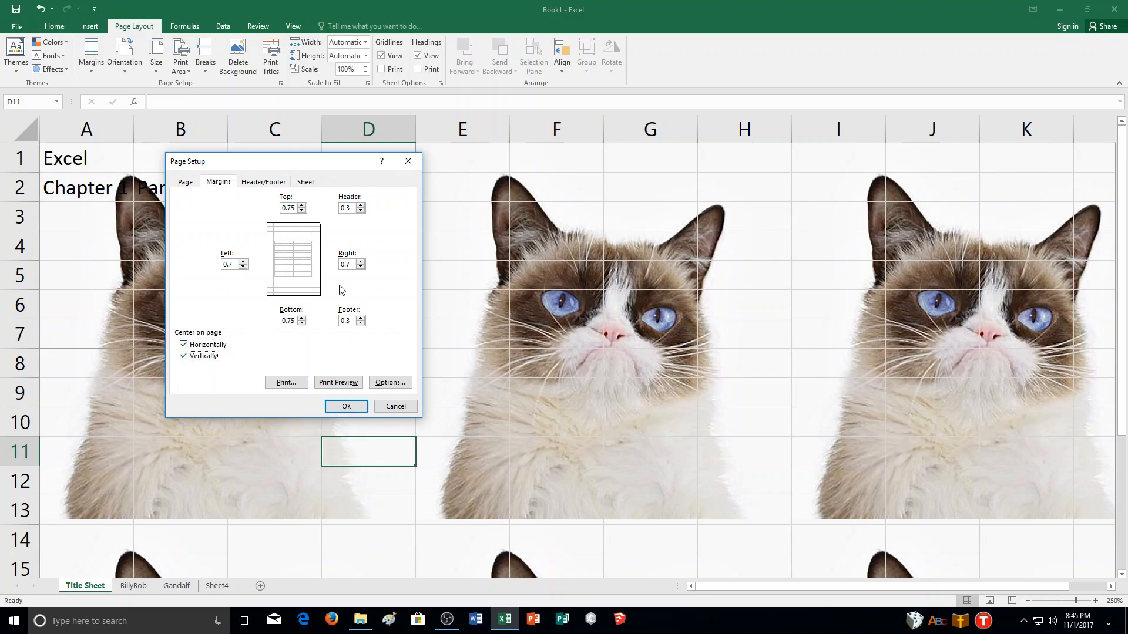
click(205, 356)
click(205, 346)
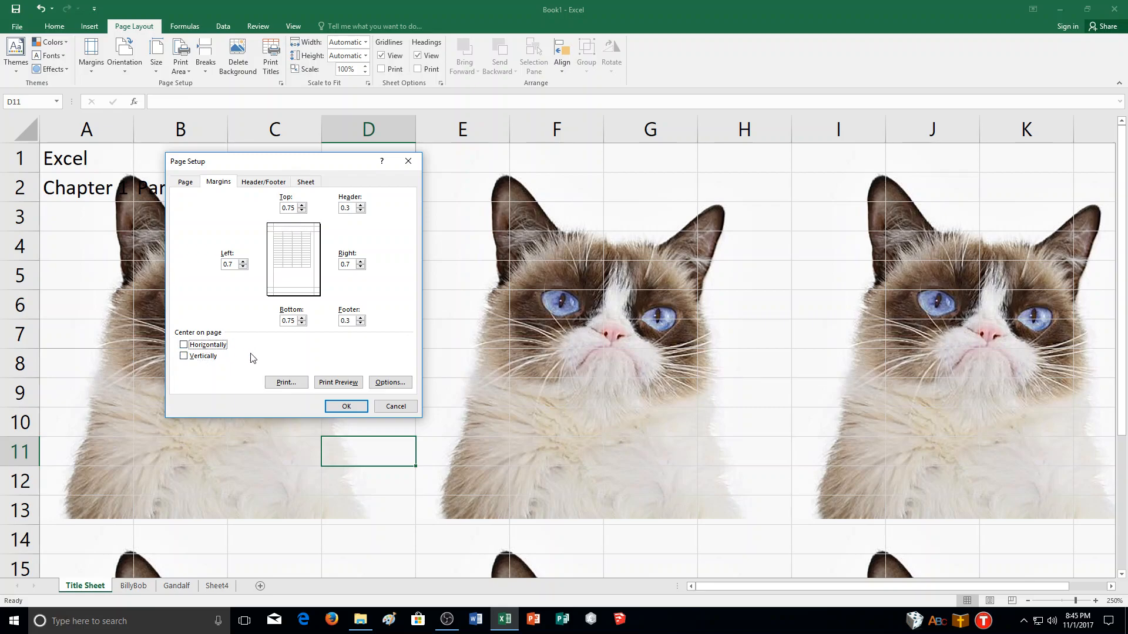
click(406, 408)
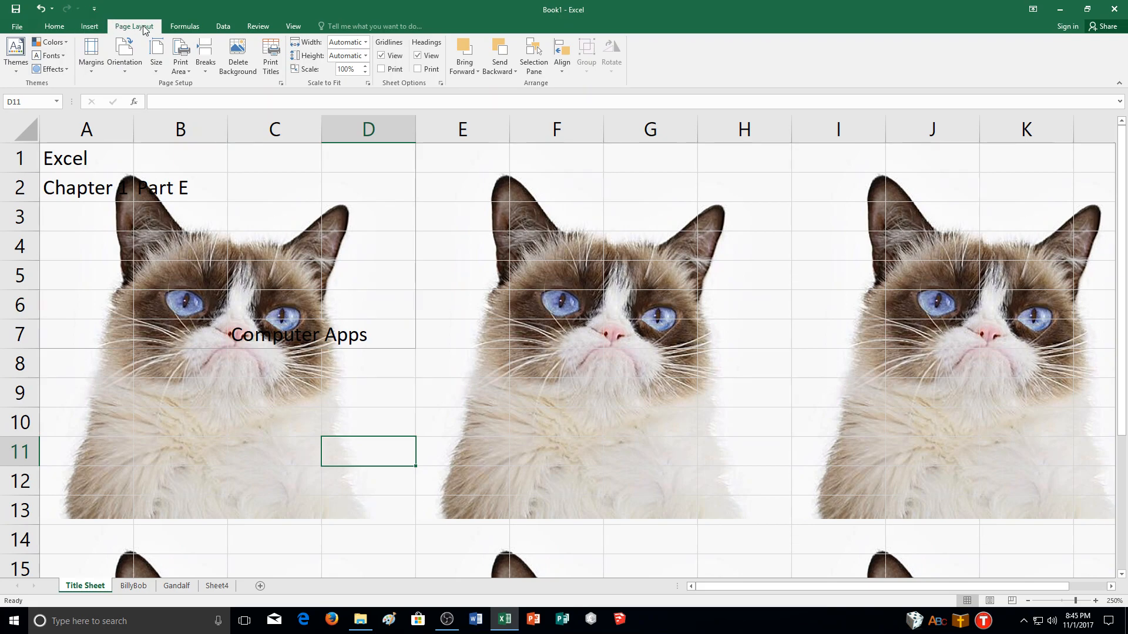
Open the Title Sheet worksheet's header for editing, examine the preset header choices, and leave it by selecting cell E2
click(89, 27)
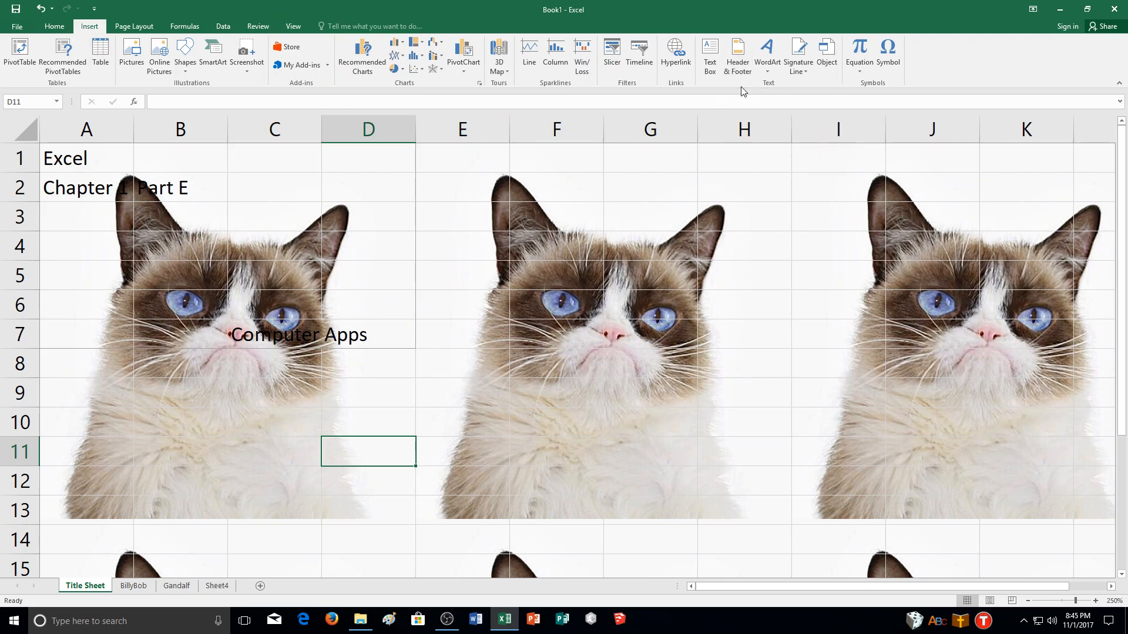
click(736, 71)
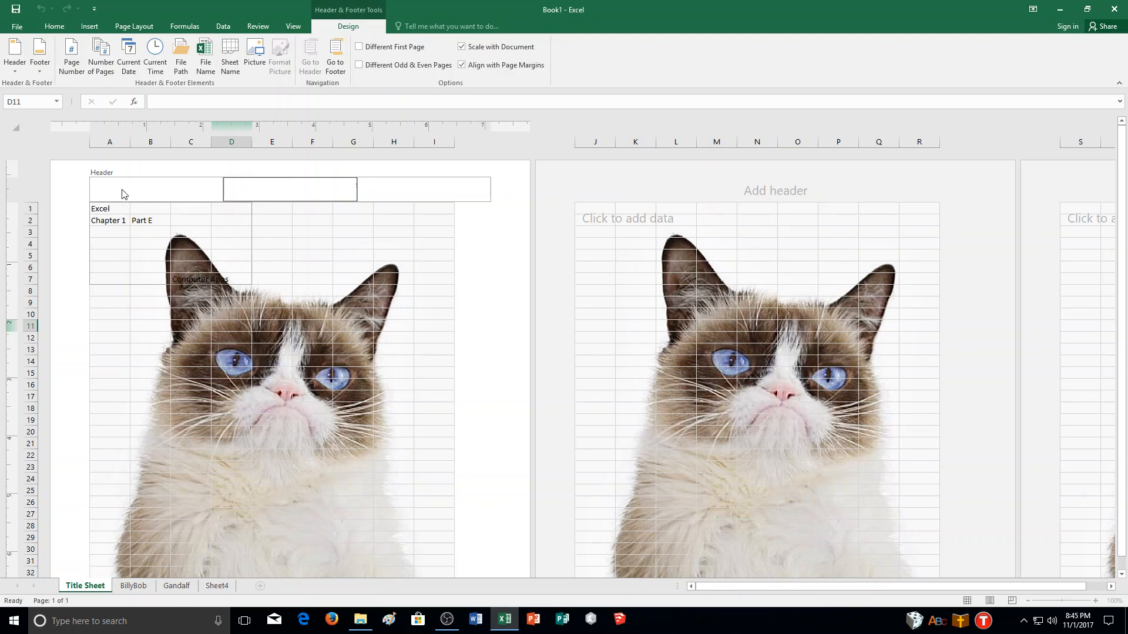
click(12, 68)
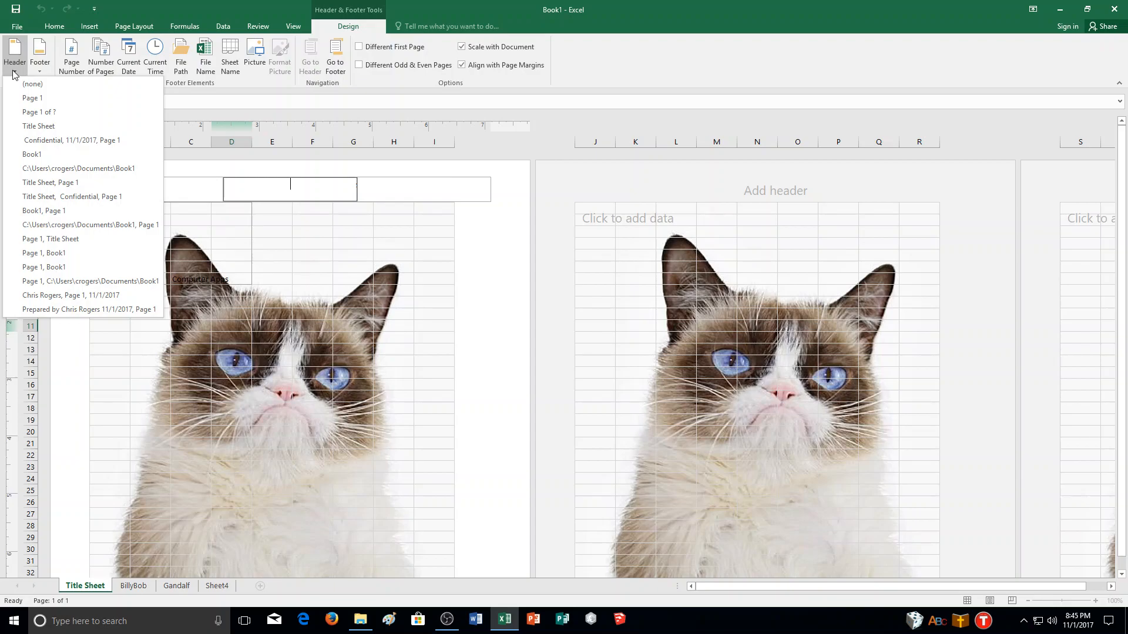
click(305, 134)
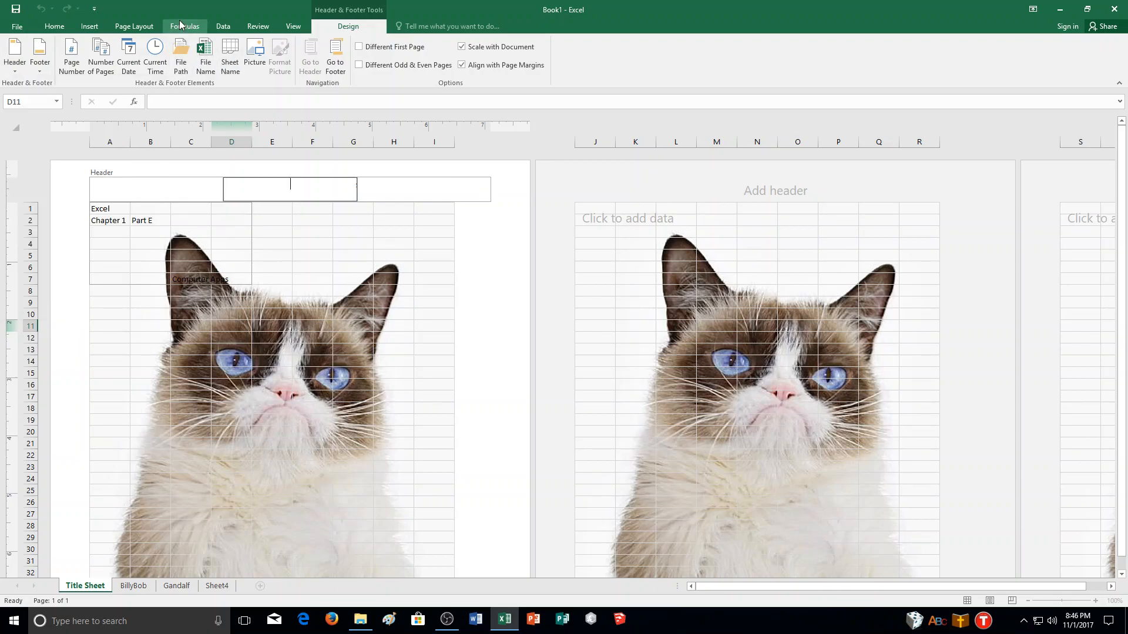
click(134, 26)
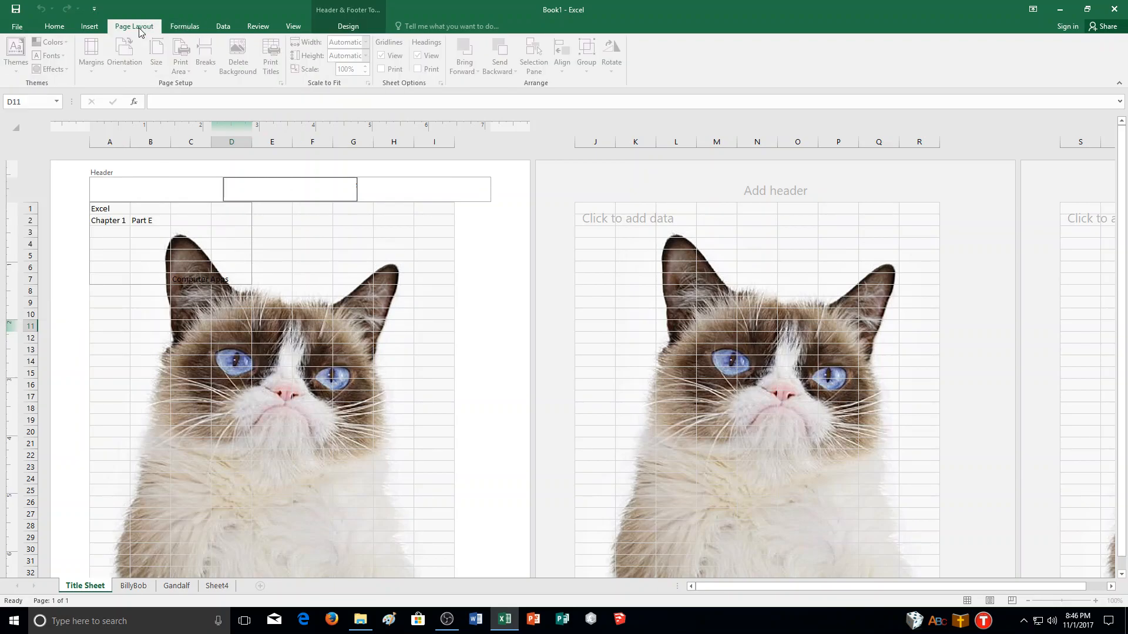
click(272, 220)
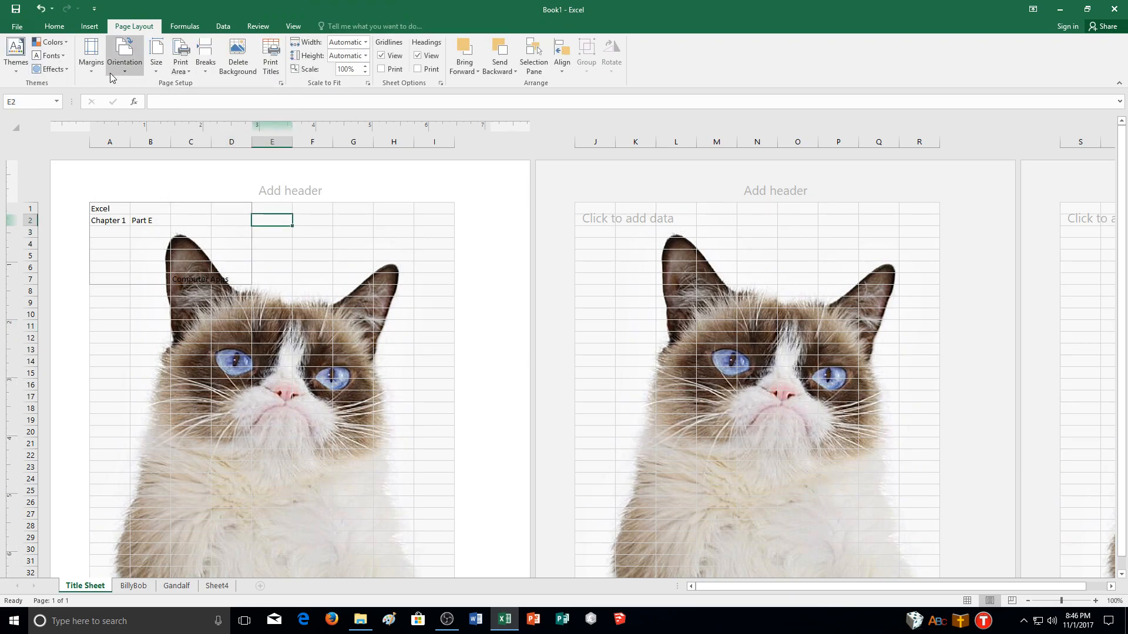
Examine the page, margins, header/footer and sheet settings in Page Setup for the Title Sheet worksheet
click(280, 83)
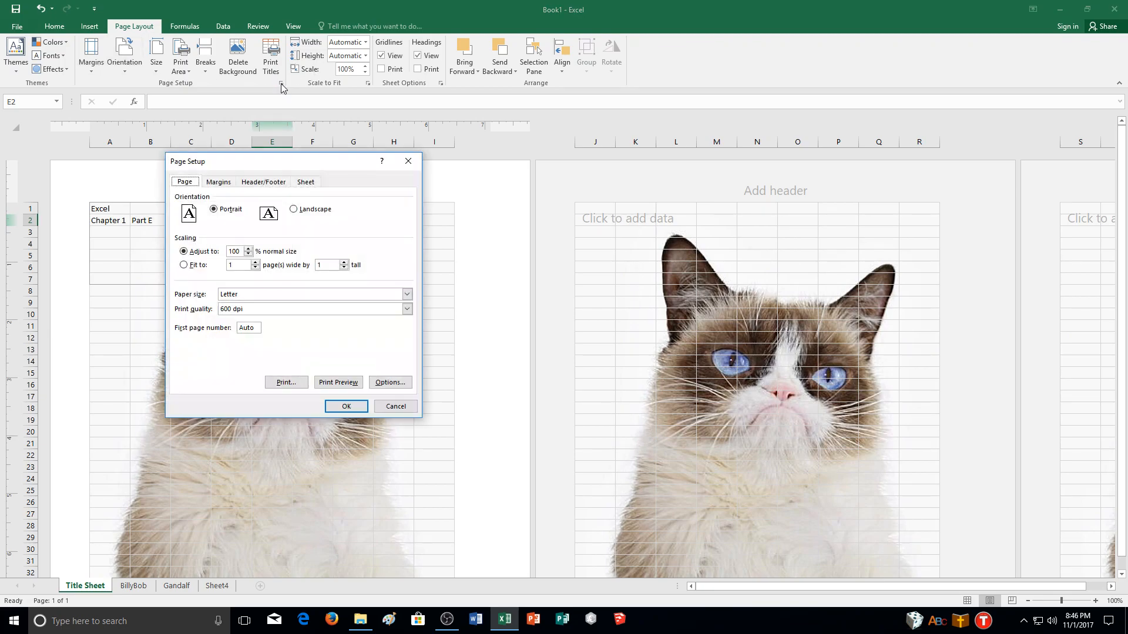
click(219, 182)
click(263, 182)
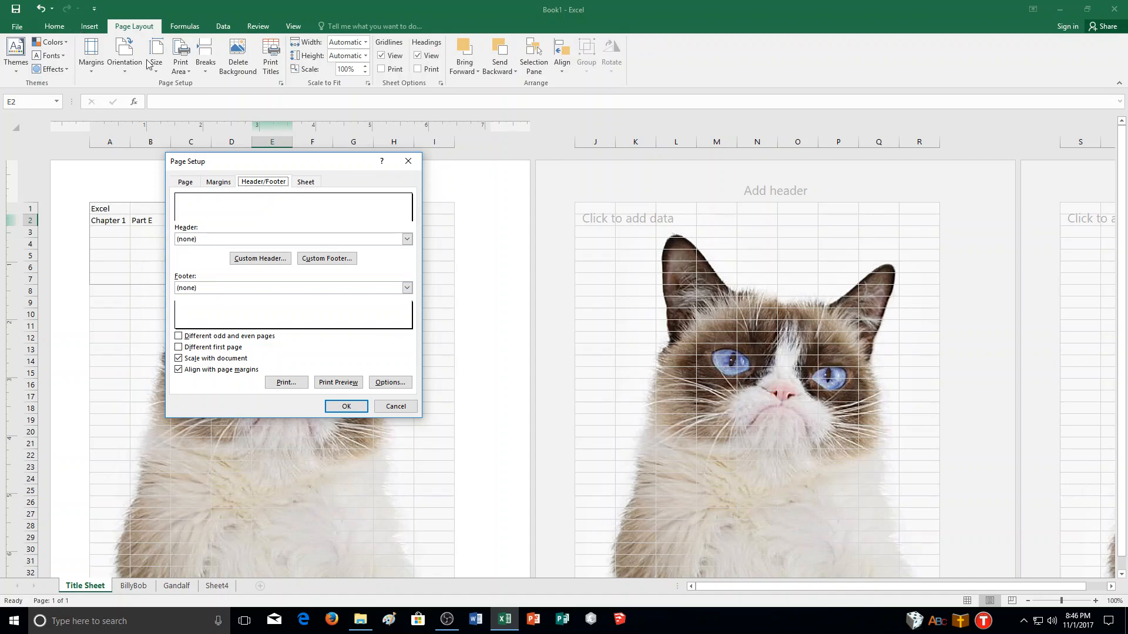
click(189, 183)
click(274, 183)
click(219, 182)
click(306, 182)
click(259, 183)
Check the preset headers in Page Setup with the header left at (none), review the sheet settings, and cancel the dialog
click(259, 241)
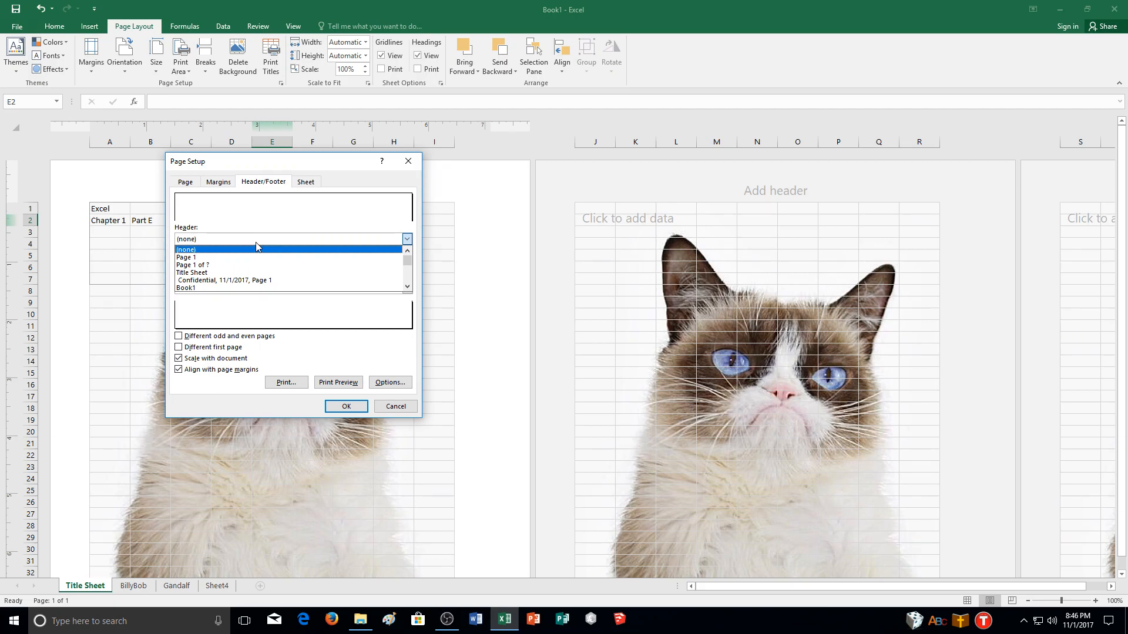
click(257, 249)
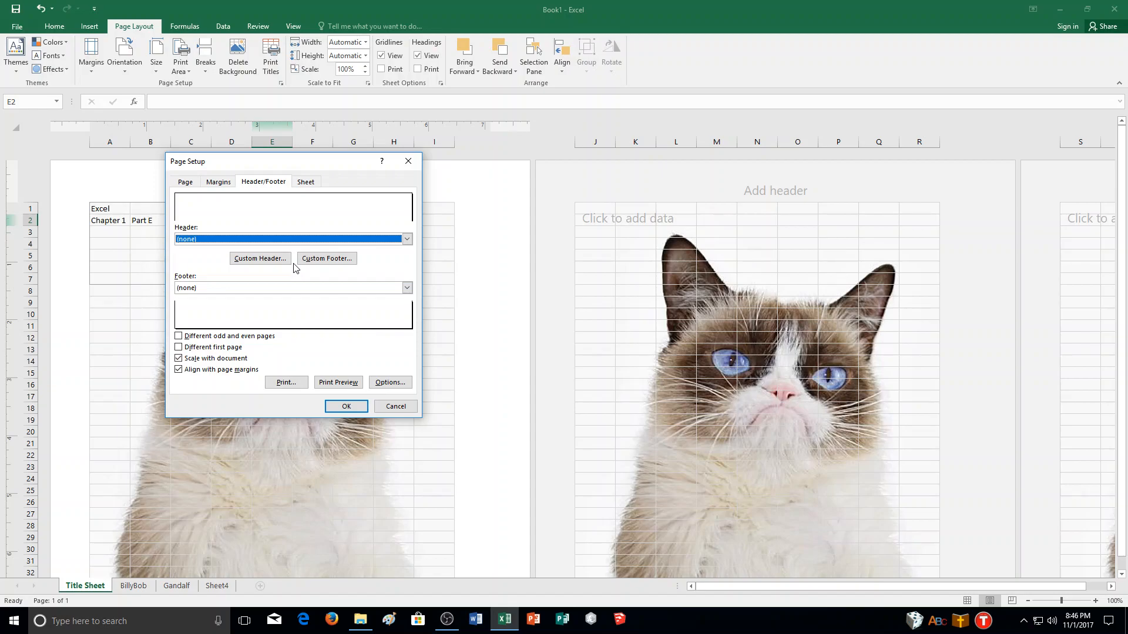
click(311, 184)
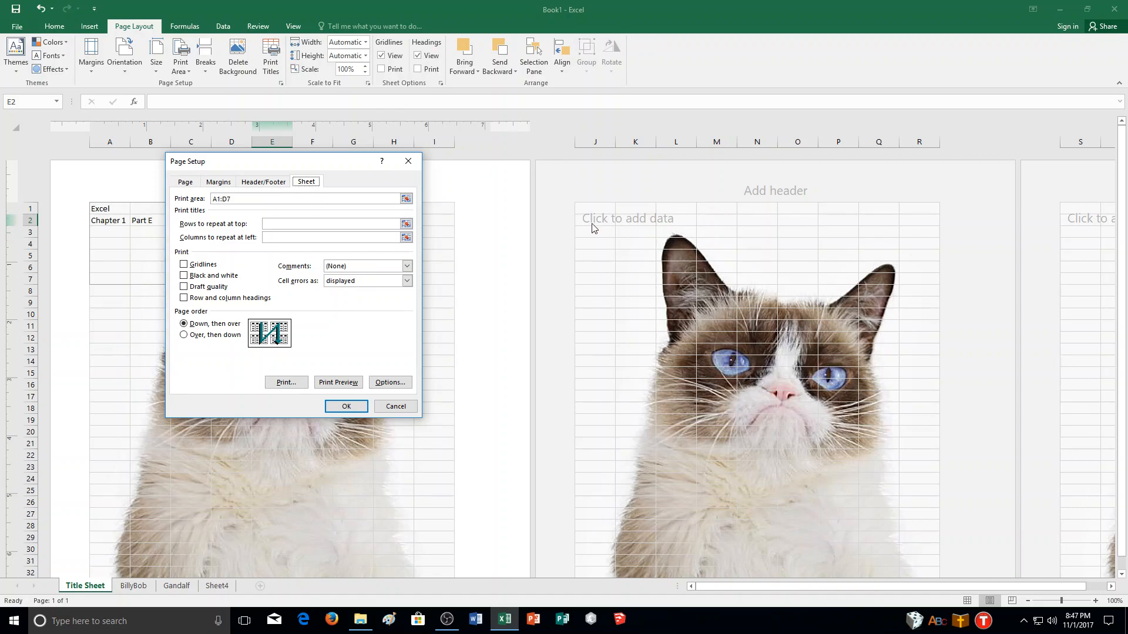
click(414, 407)
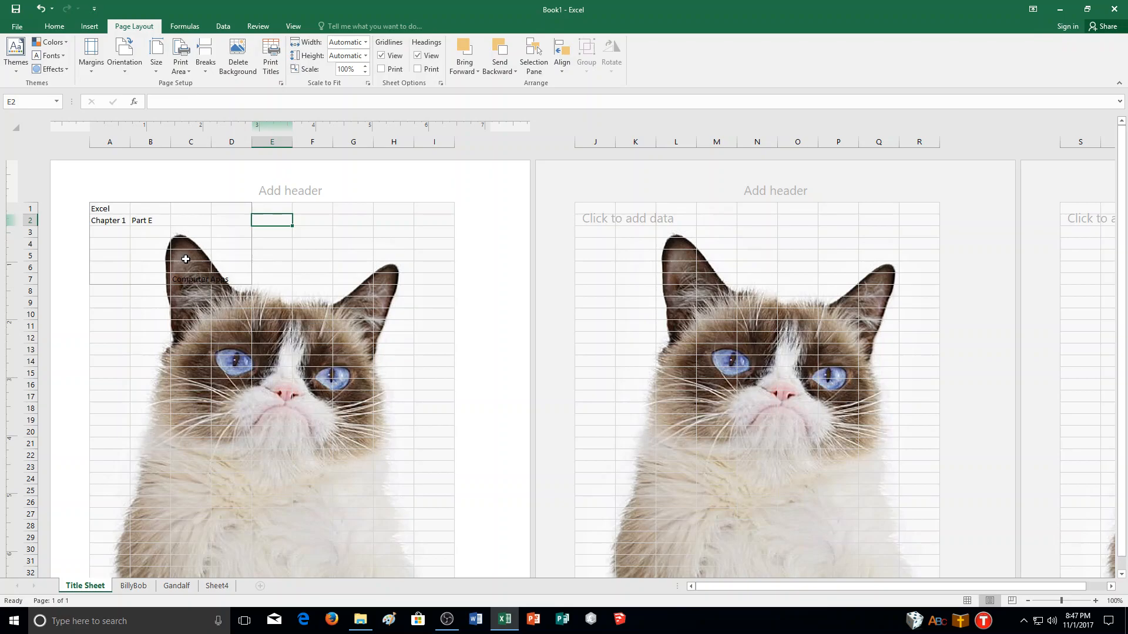
scroll(428, 332, down, 10)
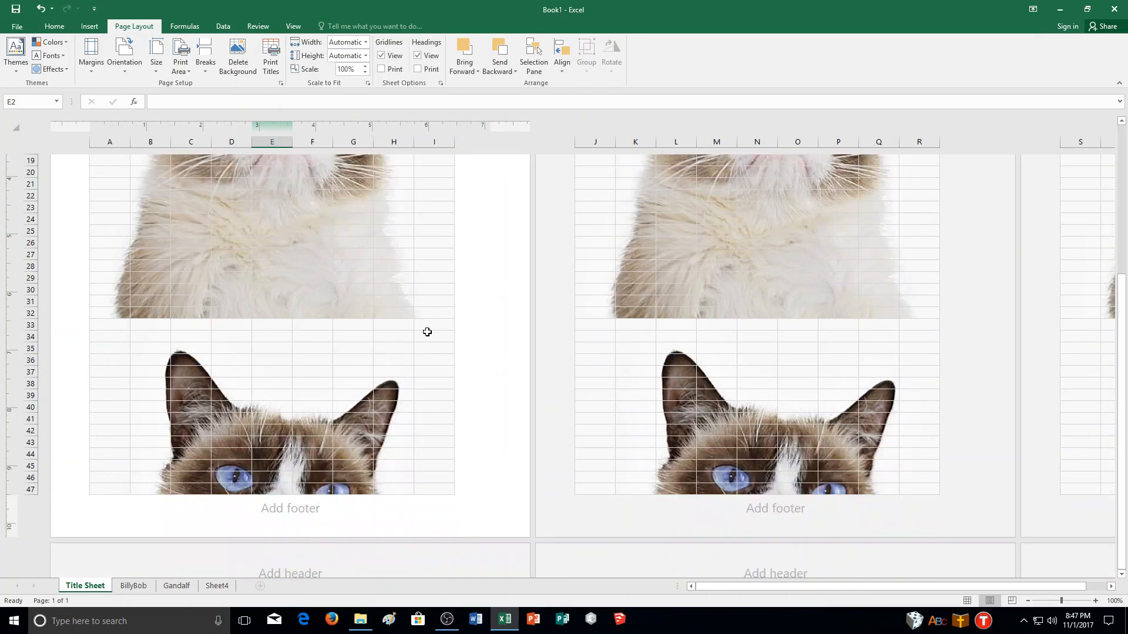
scroll(400, 339, up, 10)
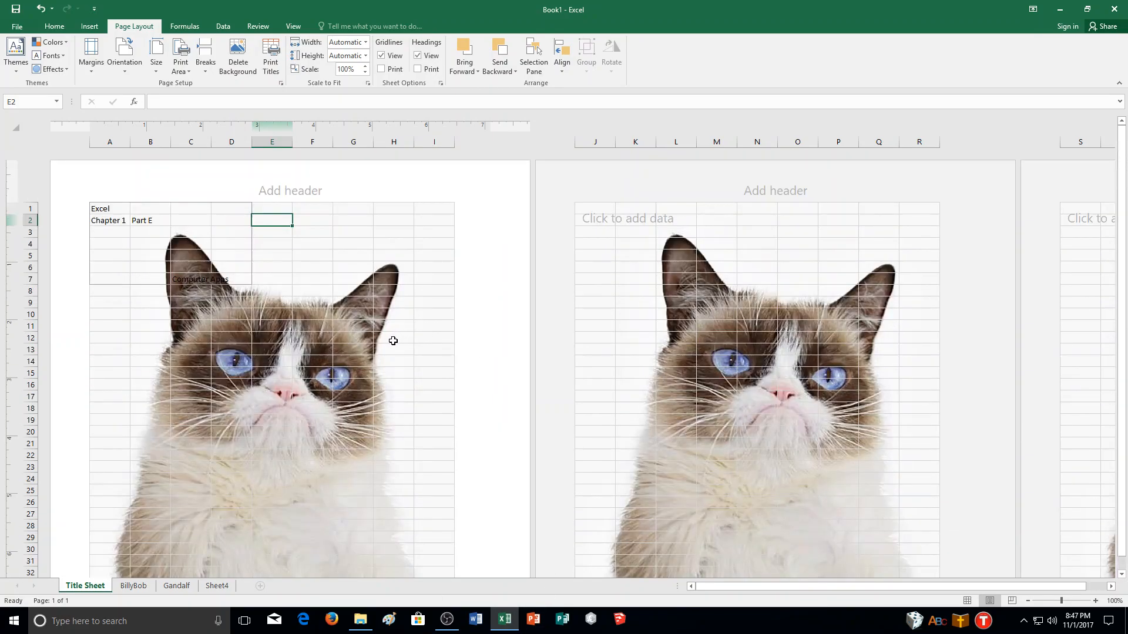
scroll(393, 338, down, 5)
scroll(383, 338, up, 5)
scroll(294, 420, down, 9)
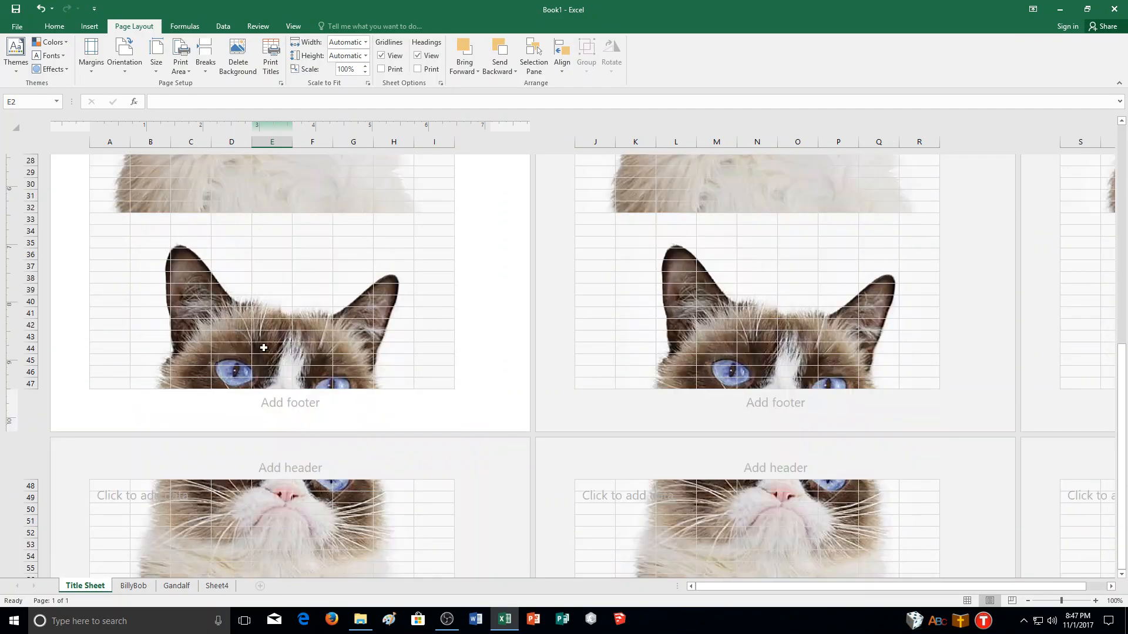
scroll(372, 360, up, 9)
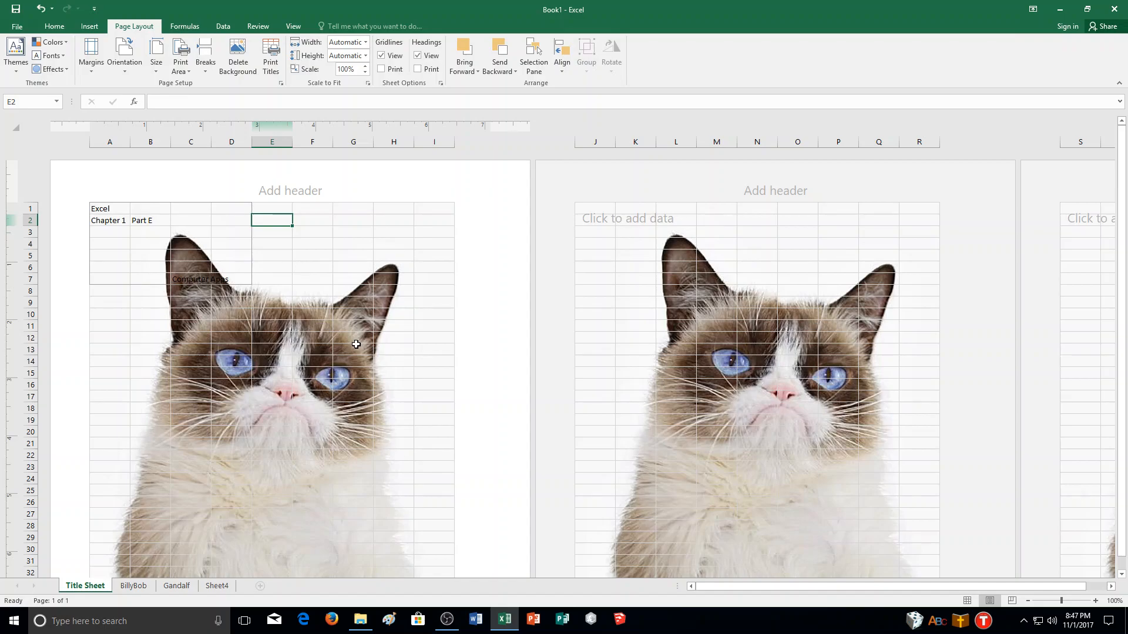